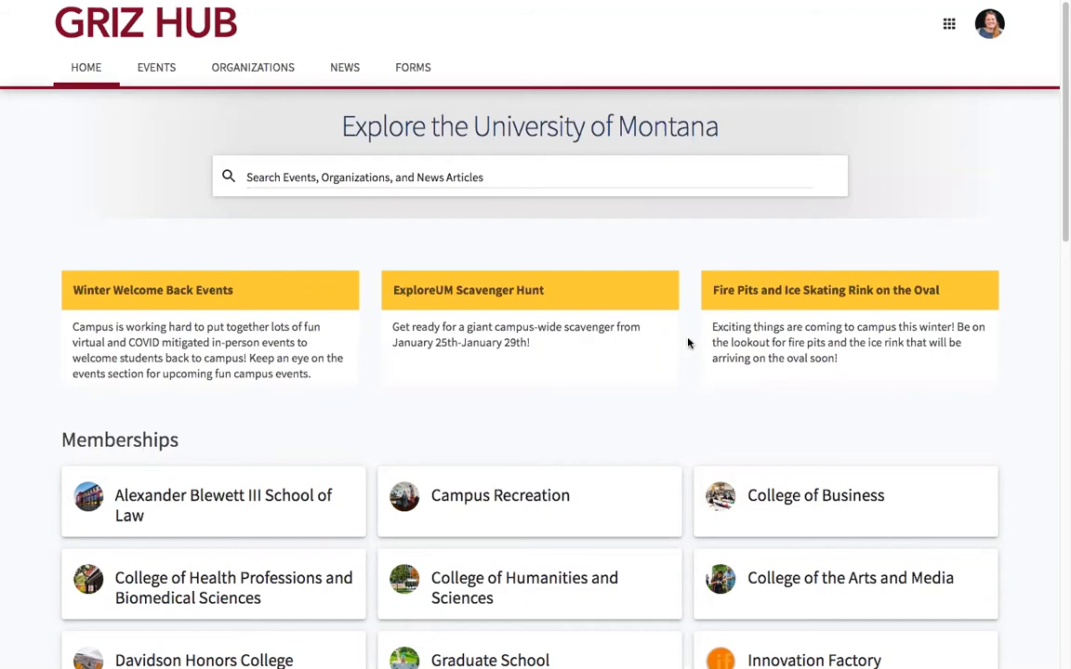
Expand the full memberships list and open the Student Involvement Network organization's management page
scroll(562, 404, down, 1)
scroll(562, 398, down, 1)
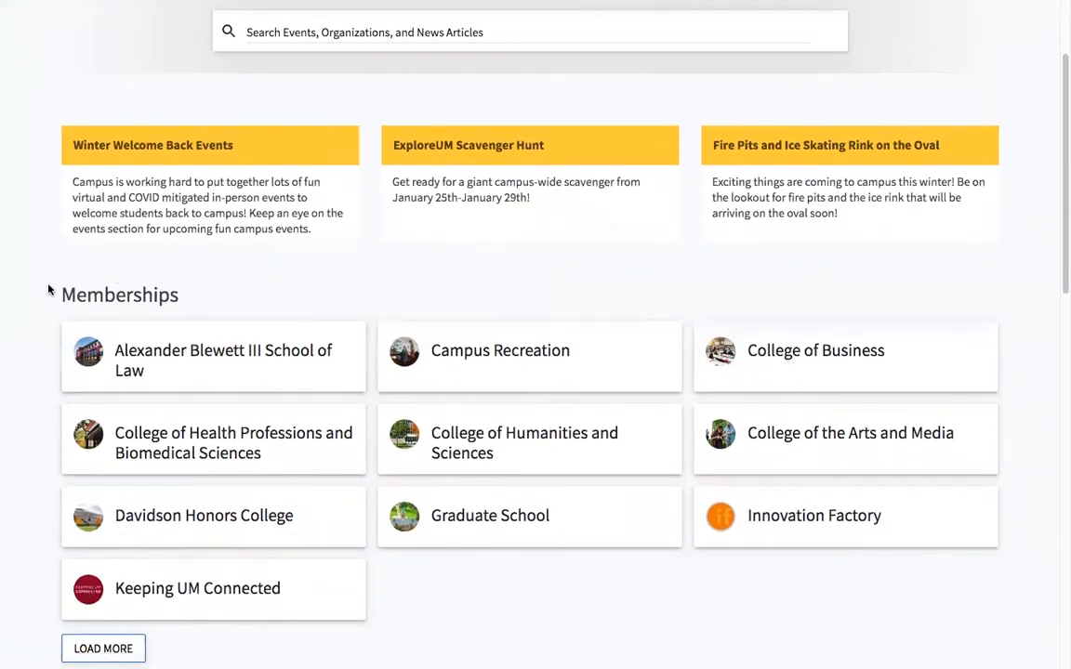
scroll(154, 295, down, 2)
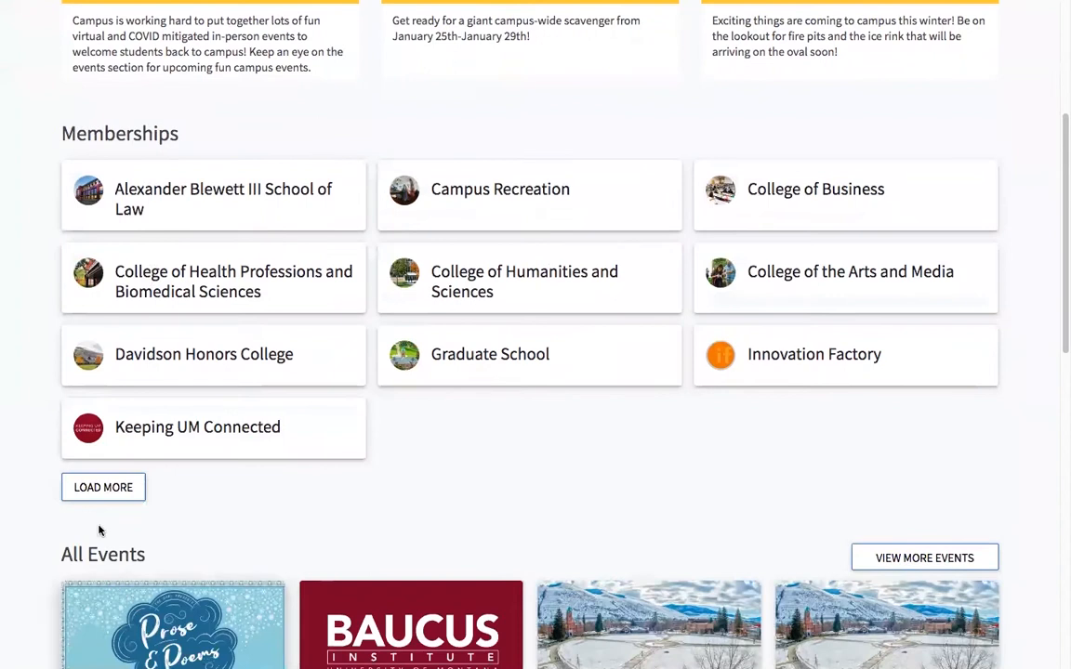
click(127, 489)
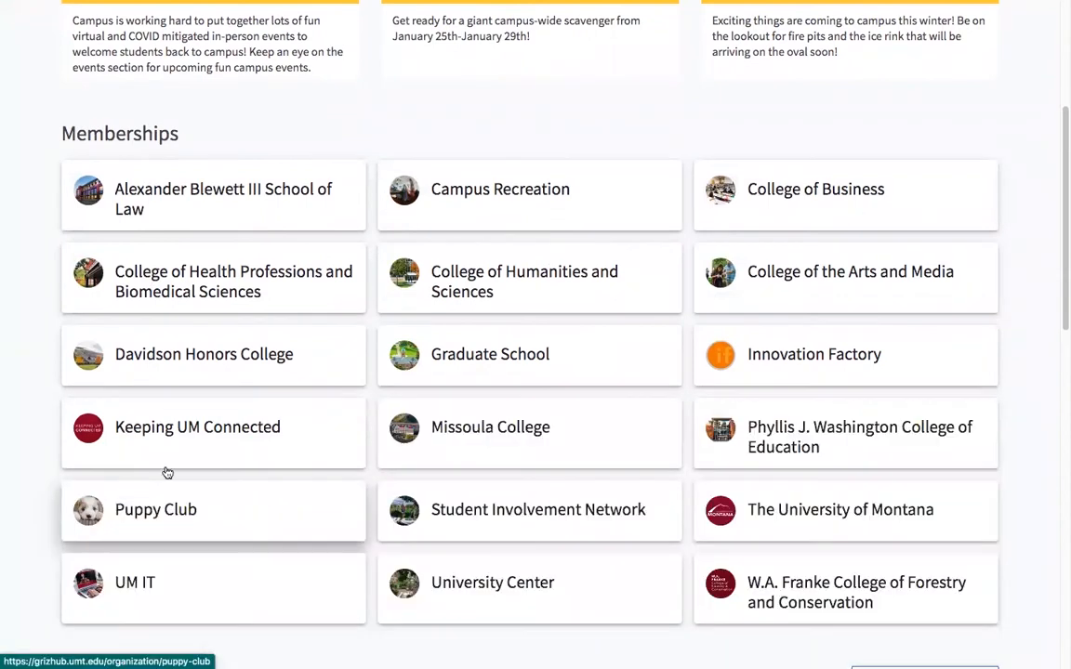
click(534, 509)
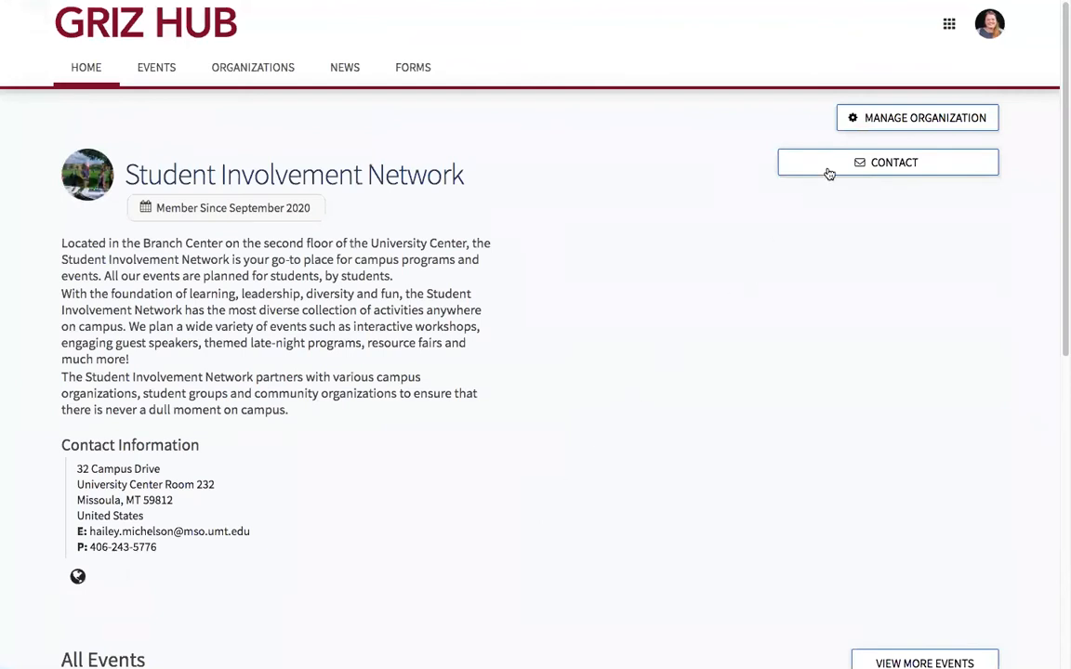
click(885, 130)
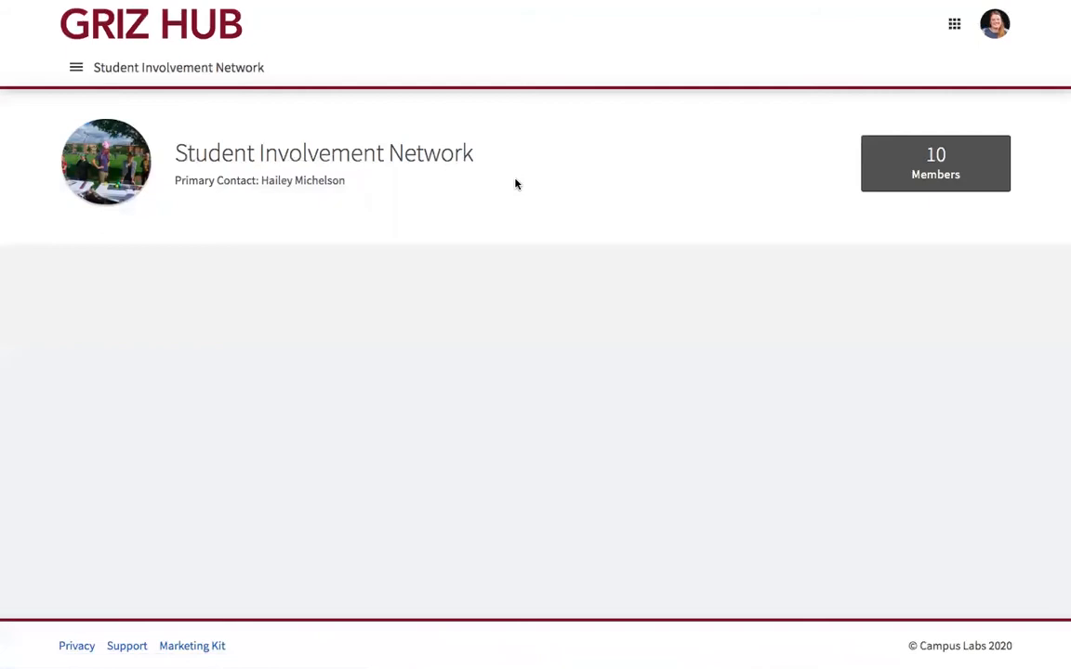
Go to the organization's event management list and start creating a new event
click(72, 74)
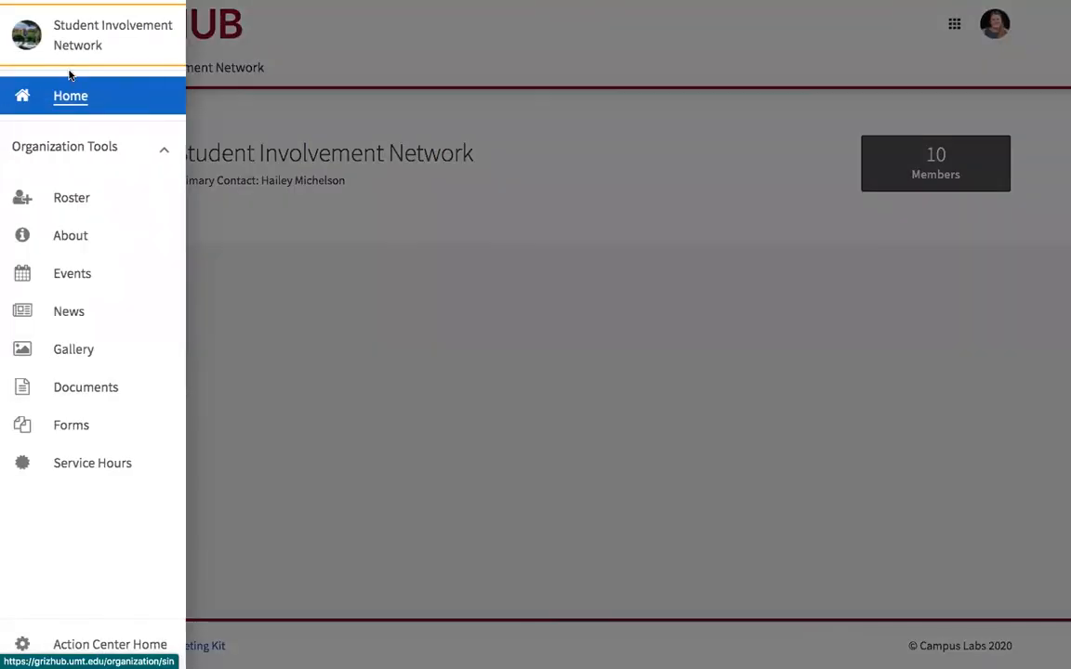
click(109, 272)
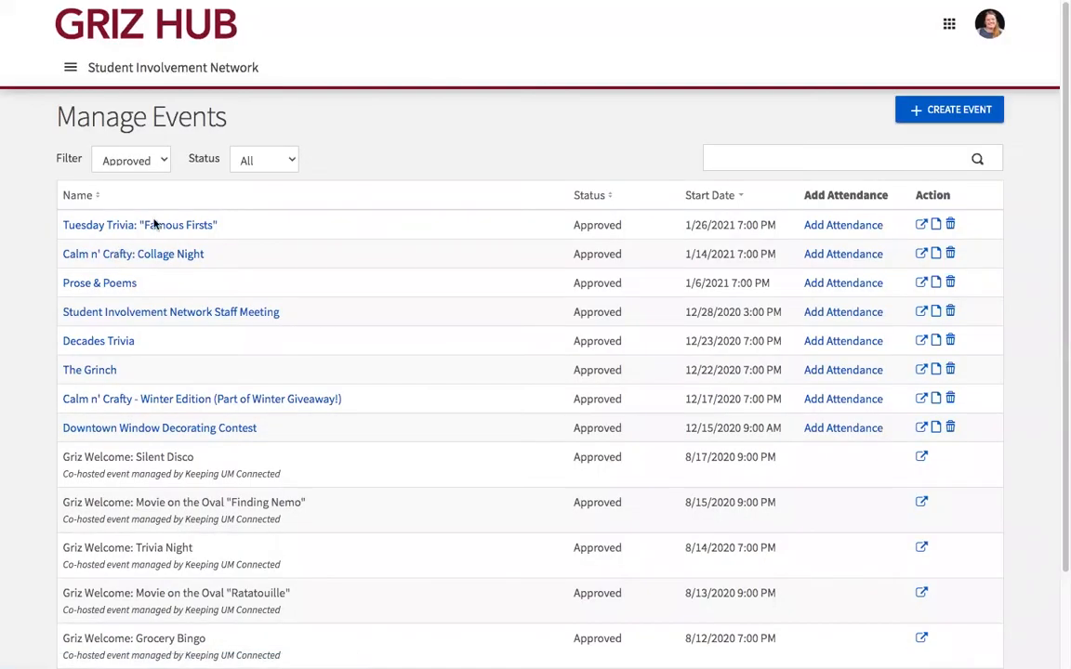
click(965, 113)
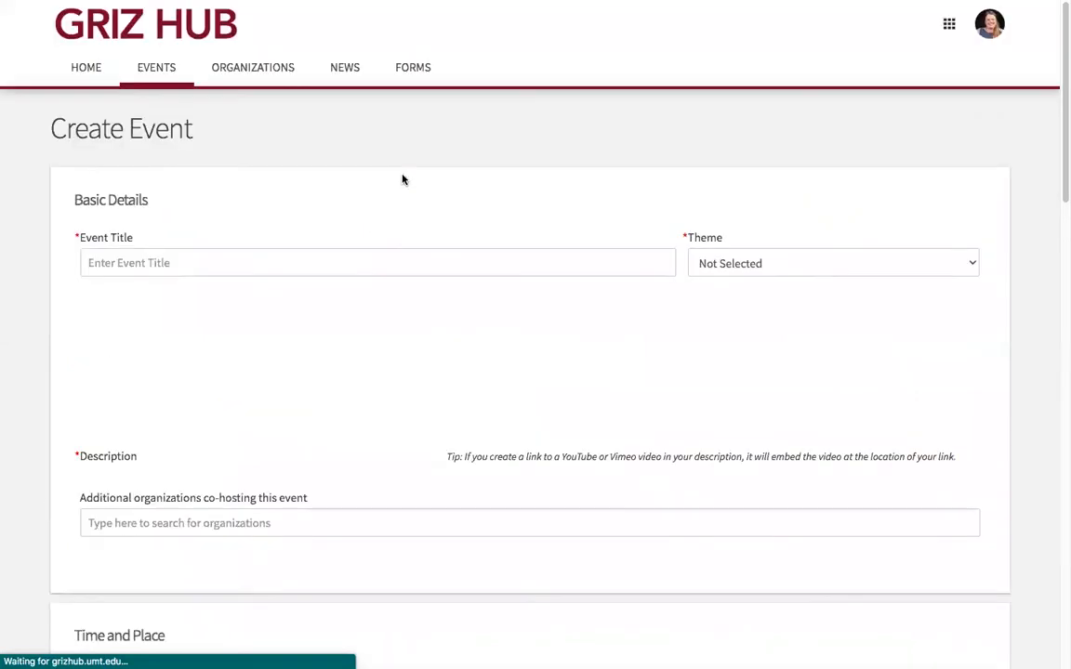
Title the event "Trivia Night" and set its theme to Social
click(355, 255)
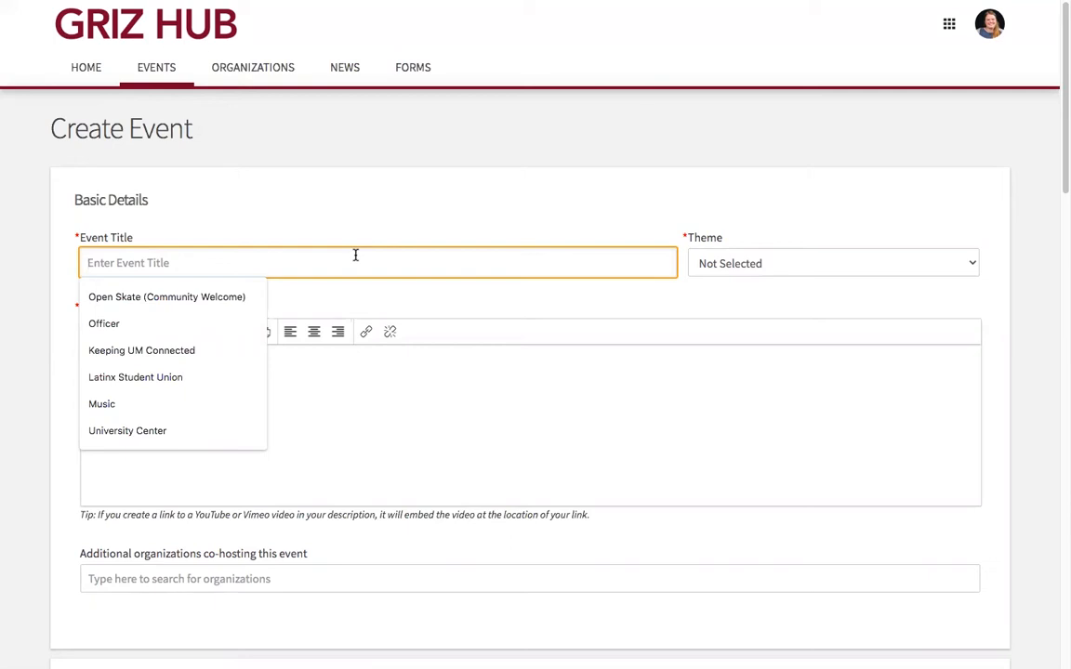
text(Trivia Night)
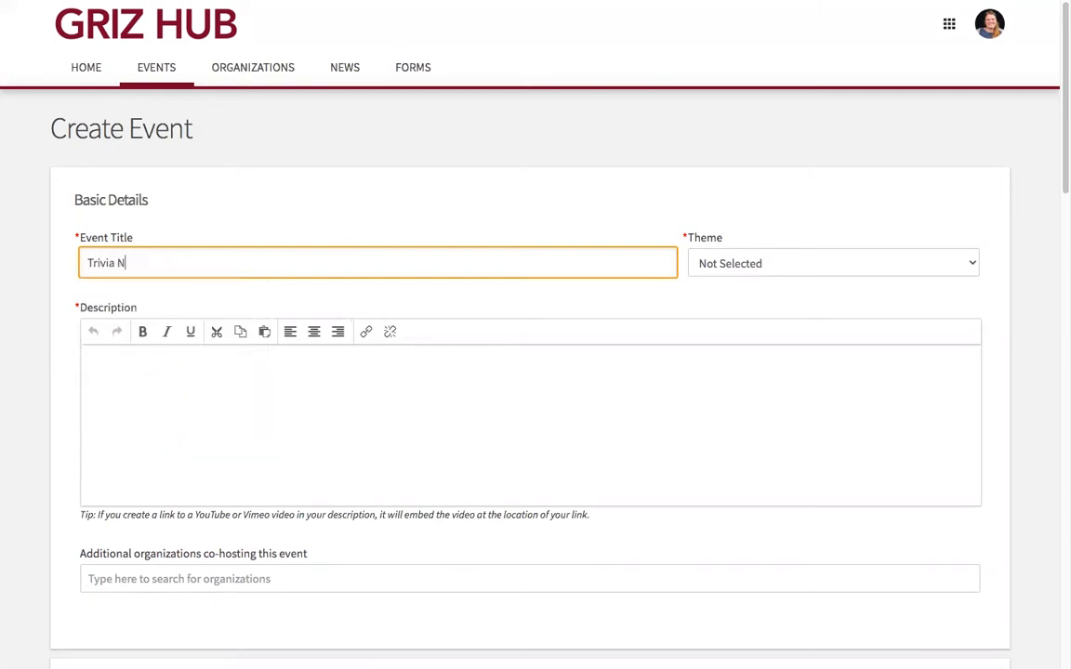
click(731, 265)
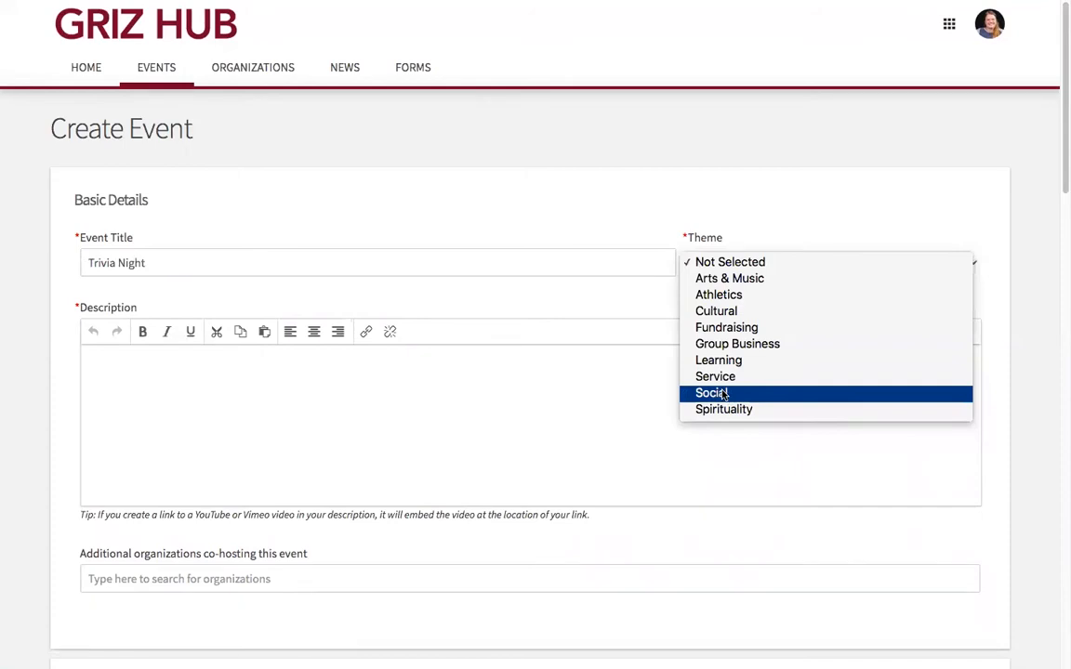
click(722, 394)
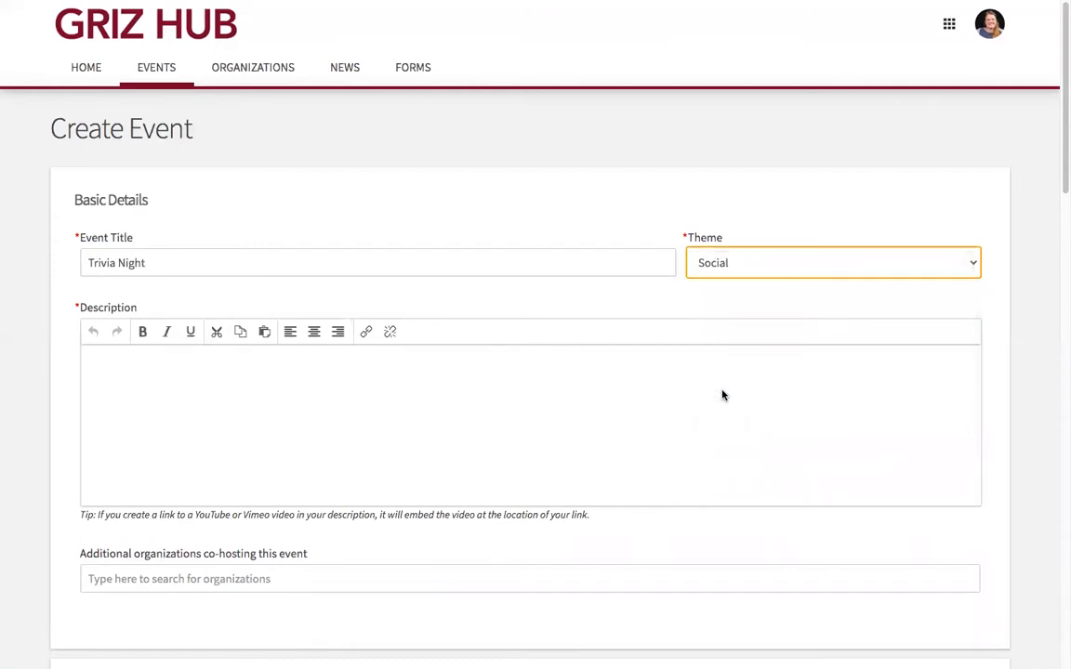
Write the event description "A fun trivia night for students!"
click(591, 379)
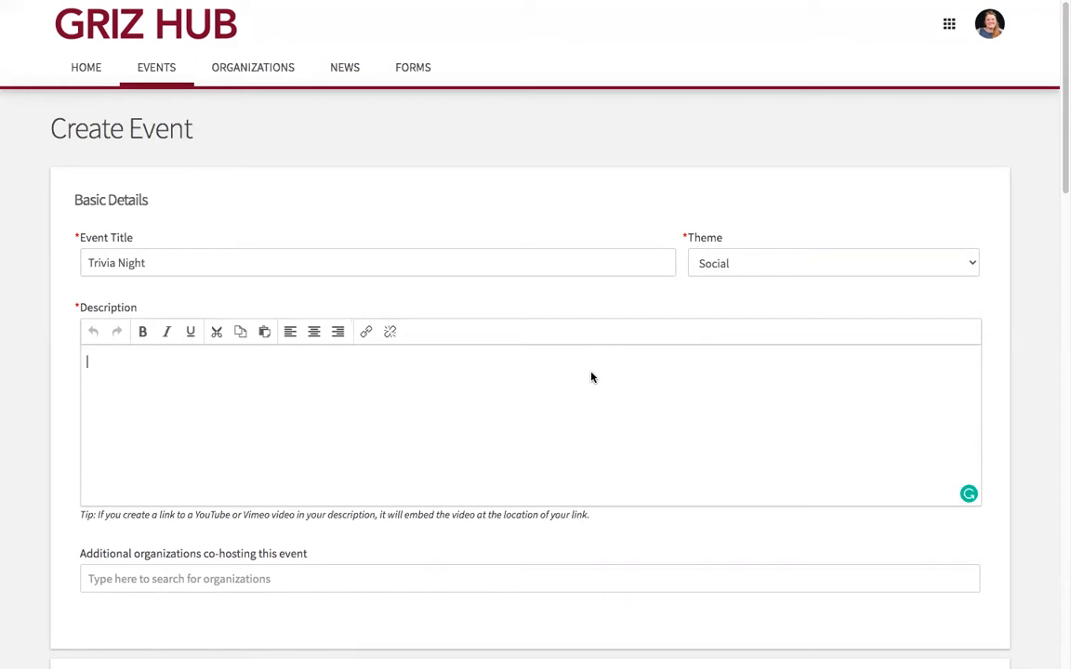
text(A fun T)
key(BackSpace)
text(trivia night )
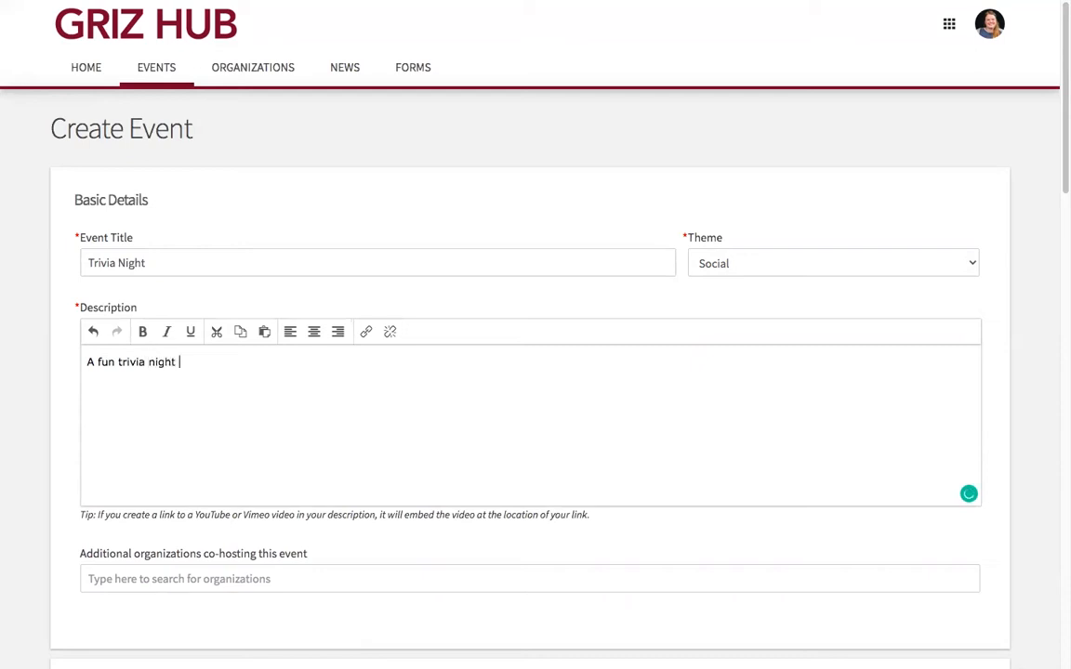
text(for students!)
Search the organizations for "univers" and add University Center as a co-host of the event
scroll(254, 406, down, 3)
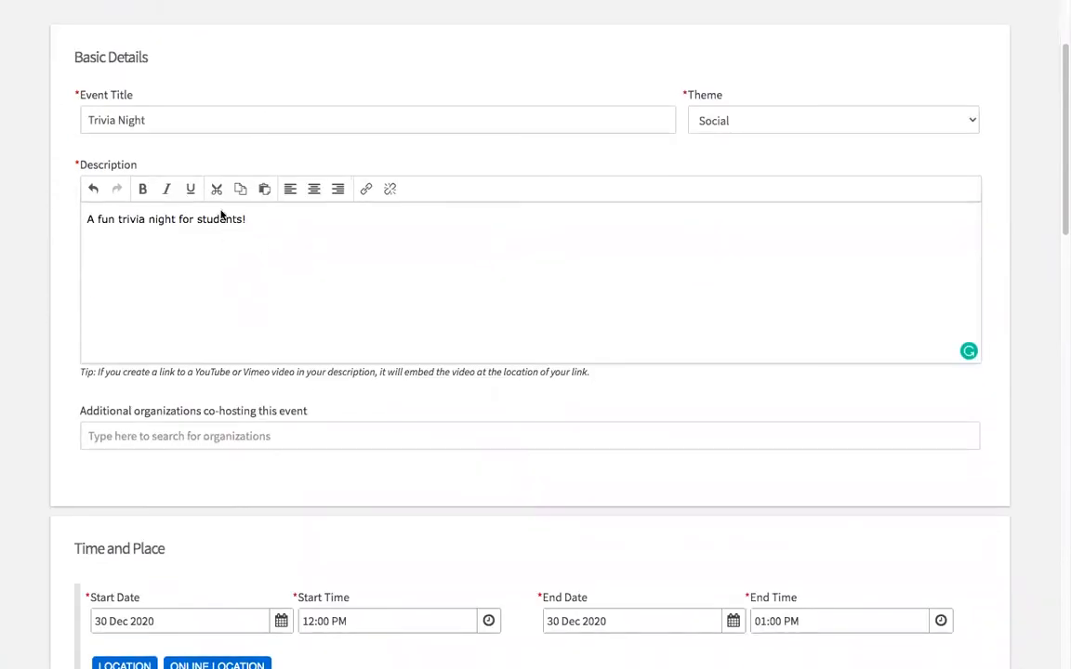
scroll(232, 249, down, 3)
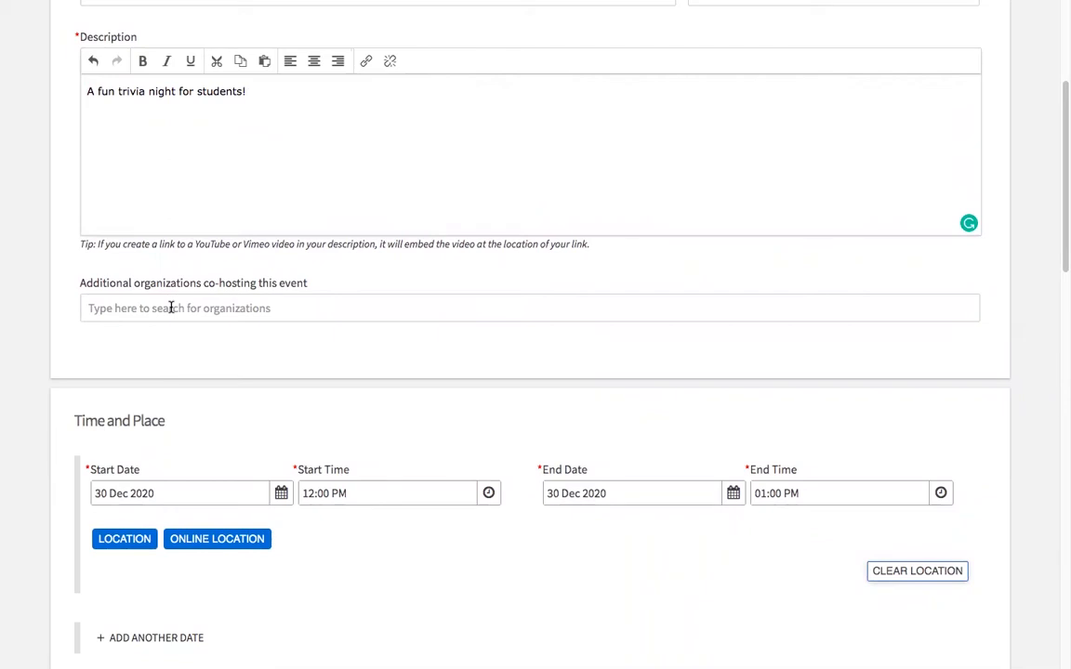
click(171, 308)
text(u)
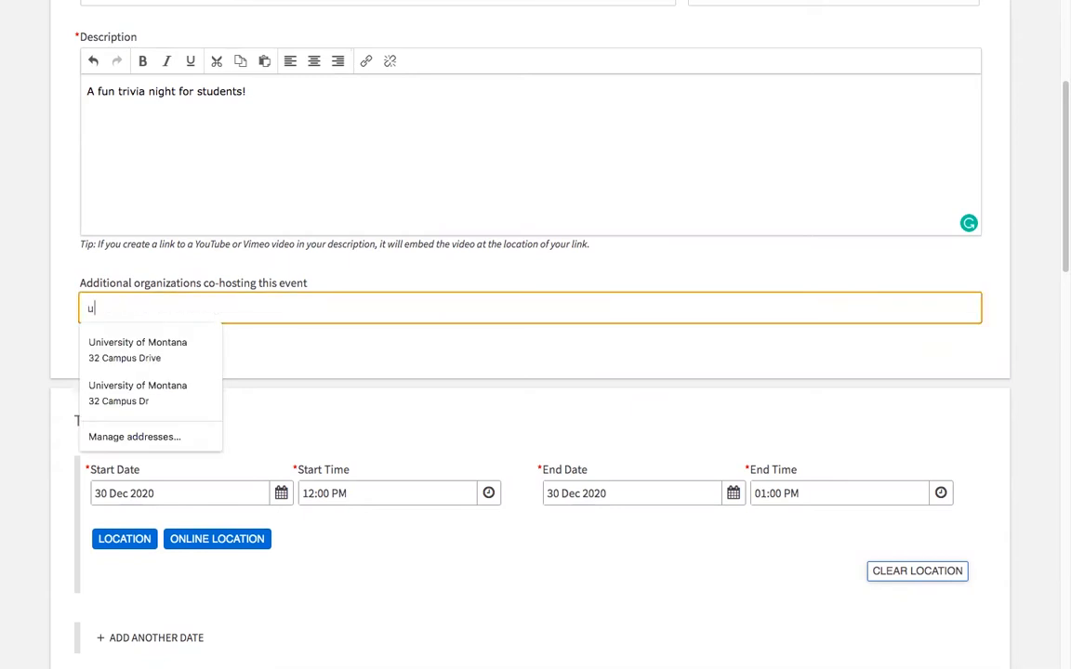
text(nivers)
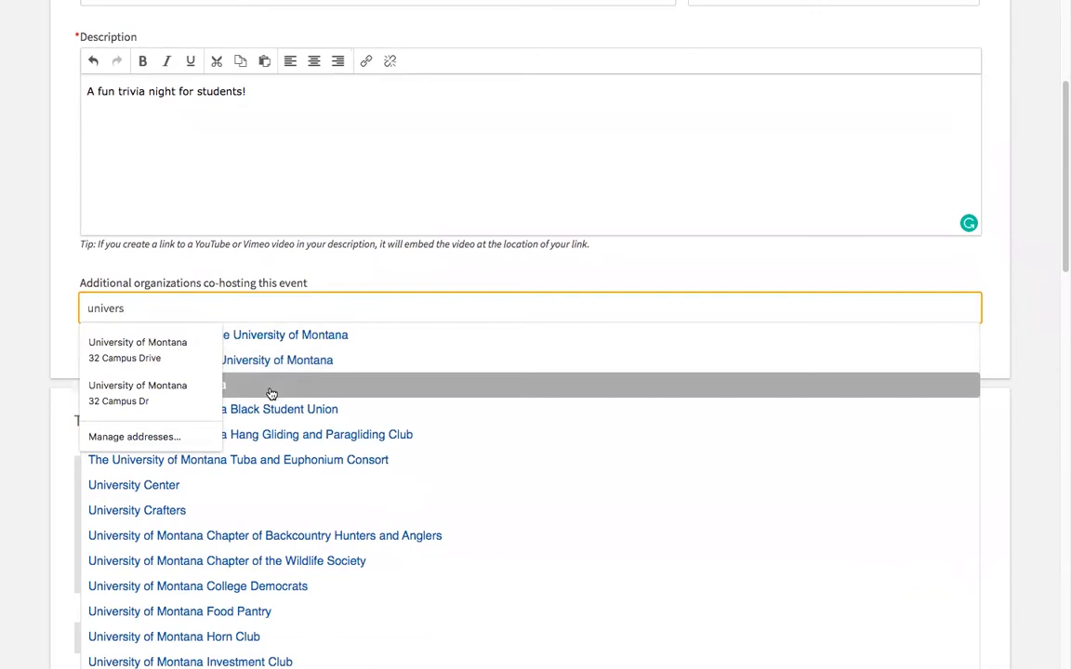
click(181, 486)
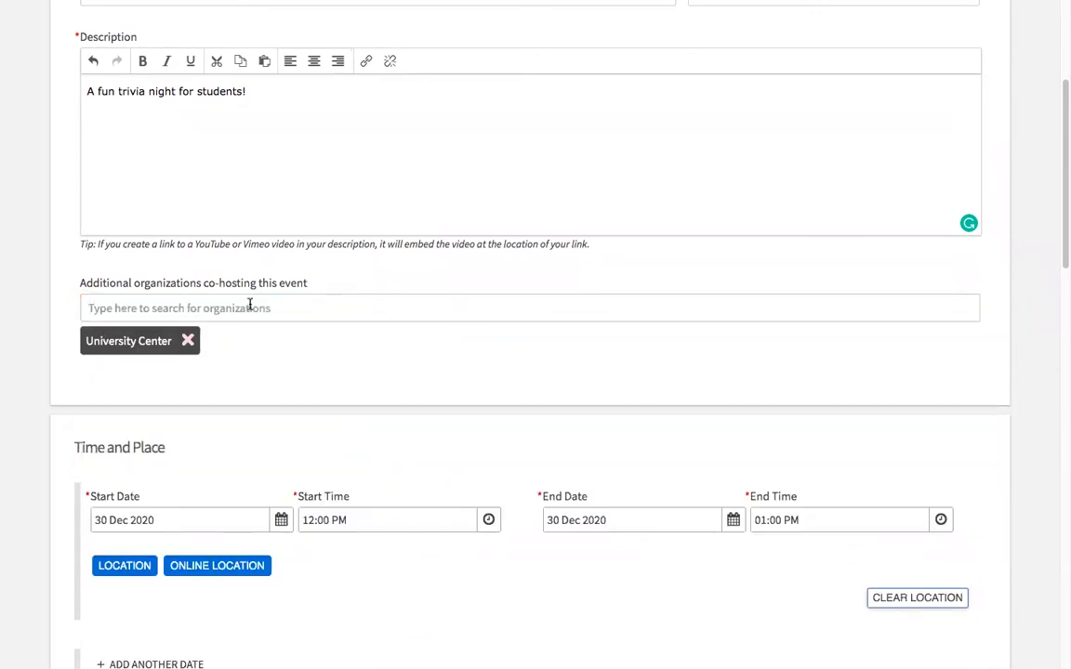
Add Campus Recreation as another co-hosting organization, searching for "campus"
click(249, 306)
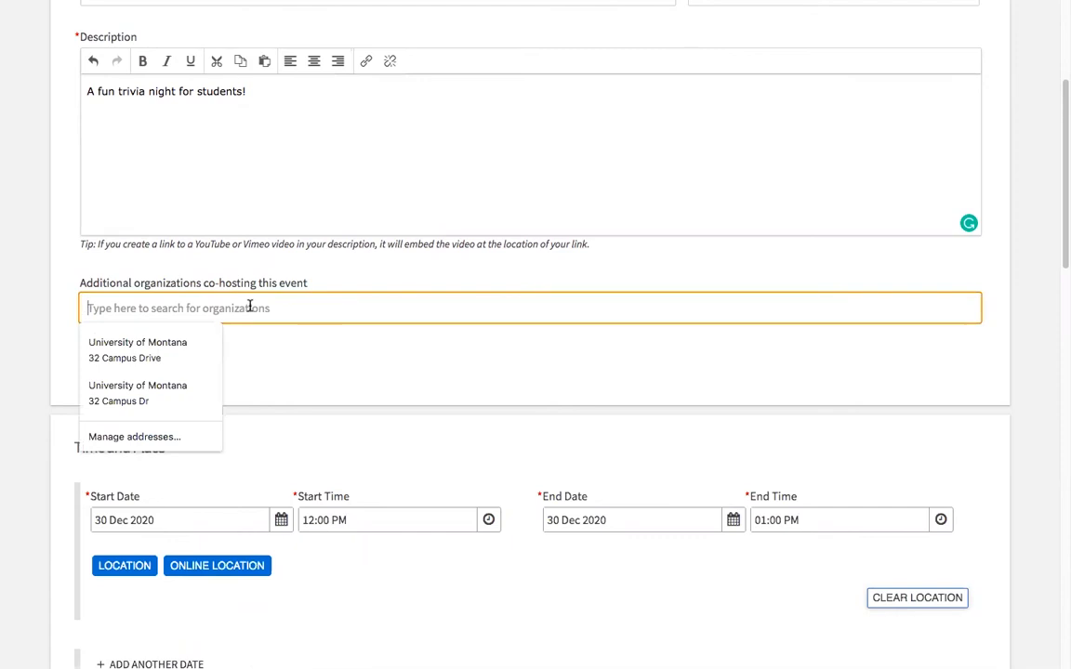
click(269, 350)
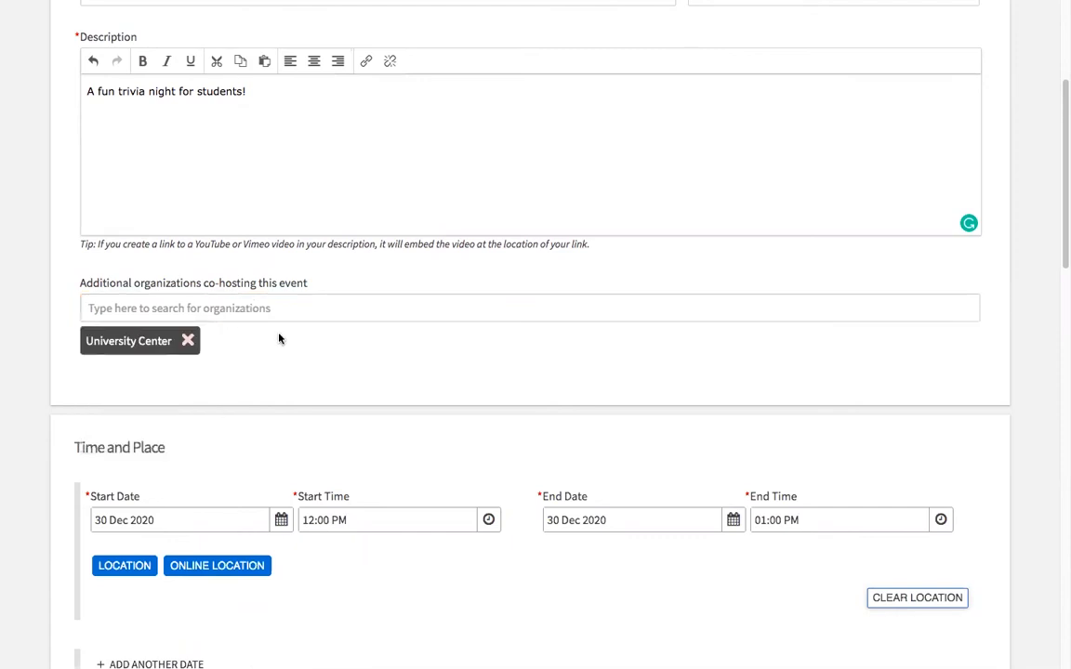
click(311, 296)
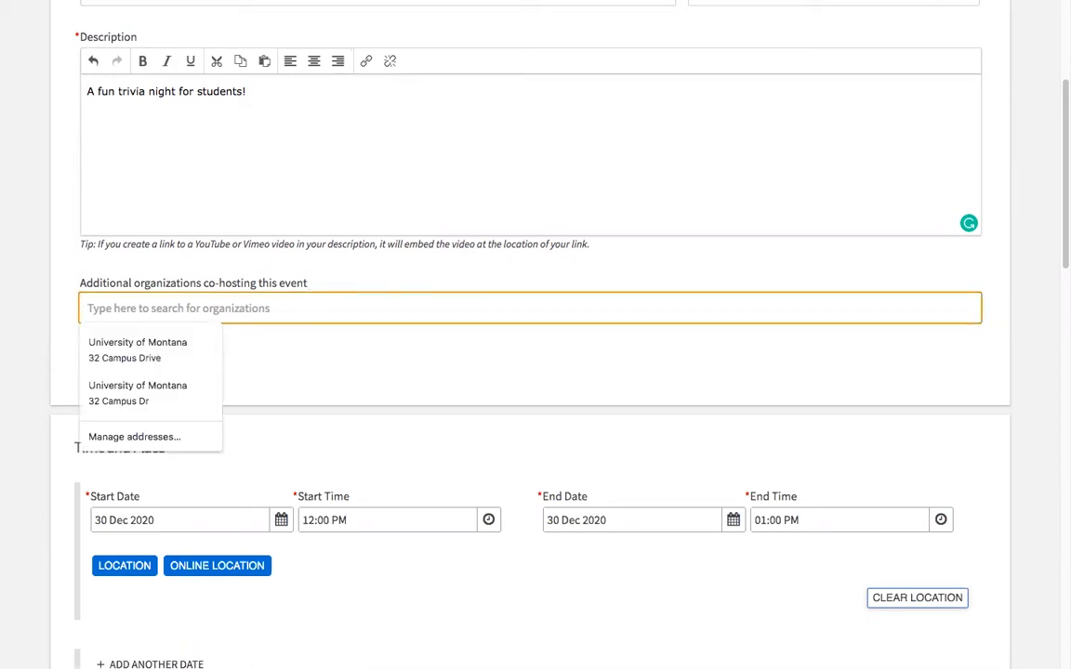
text(campus)
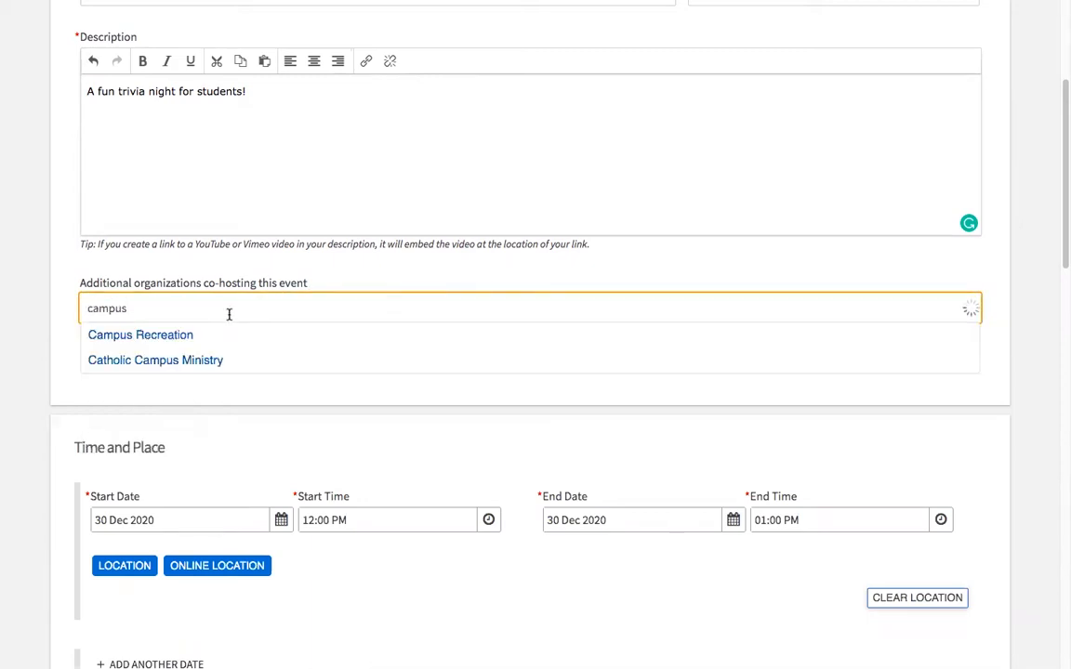
click(185, 337)
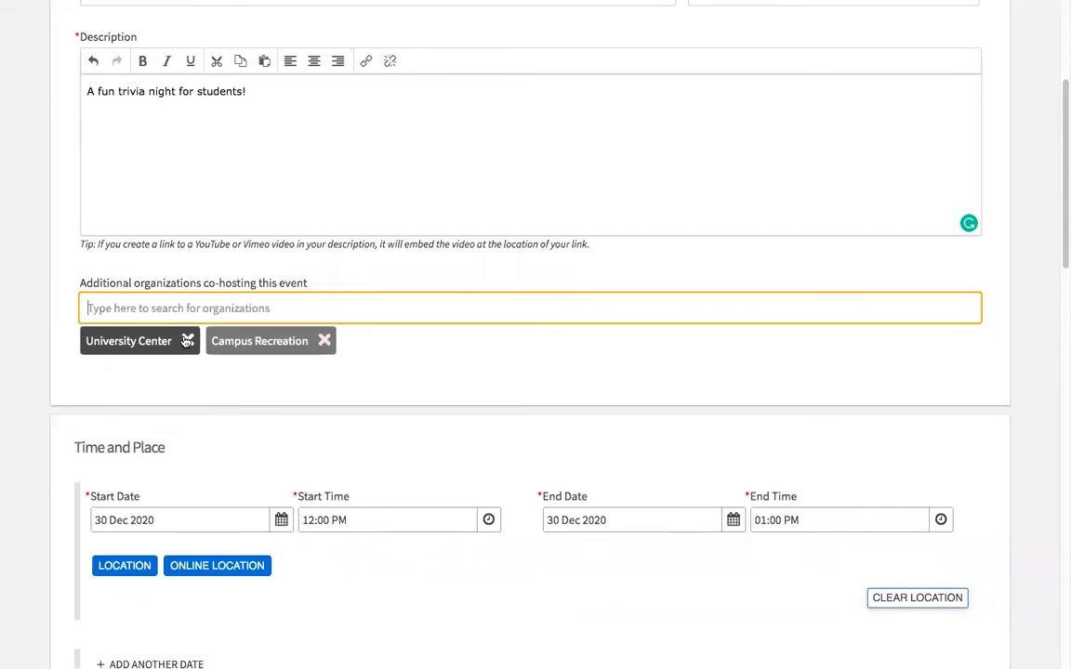
scroll(296, 483, down, 2)
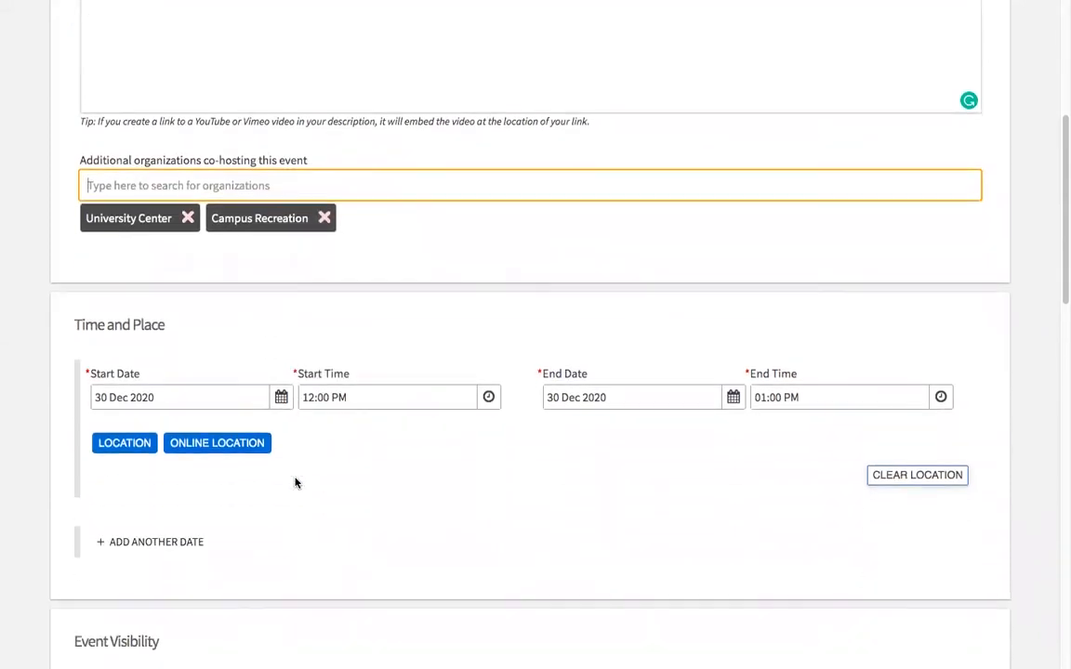
scroll(297, 482, down, 1)
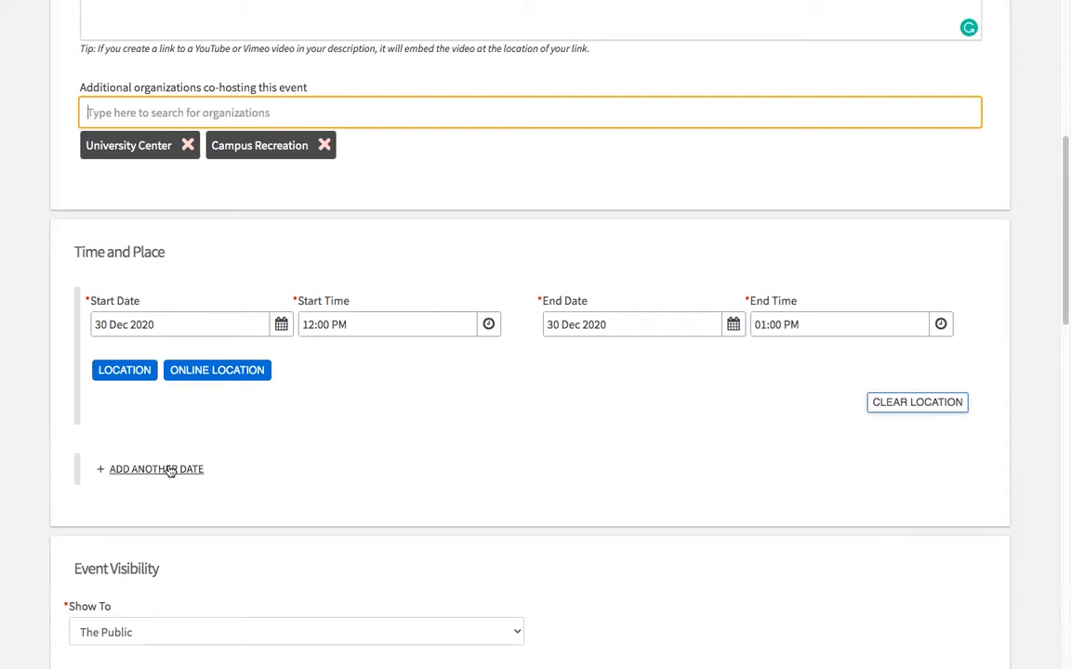
click(216, 371)
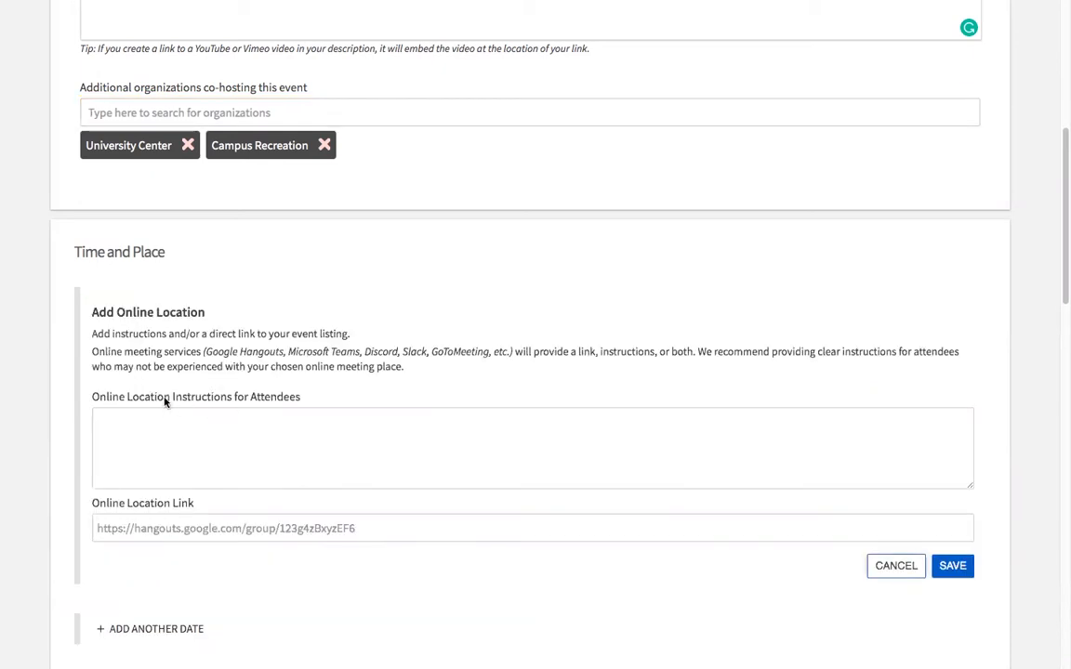
scroll(236, 421, down, 1)
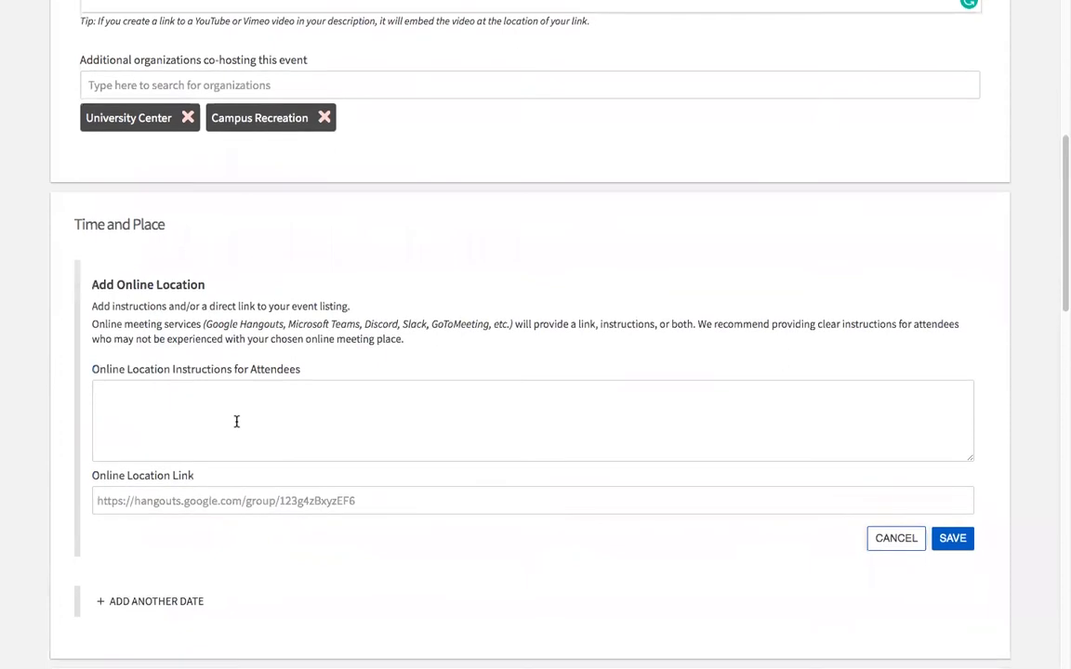
click(894, 539)
Add University Center as the mapped event location with its campus address, shift the map pin slightly west, and save the location
click(112, 346)
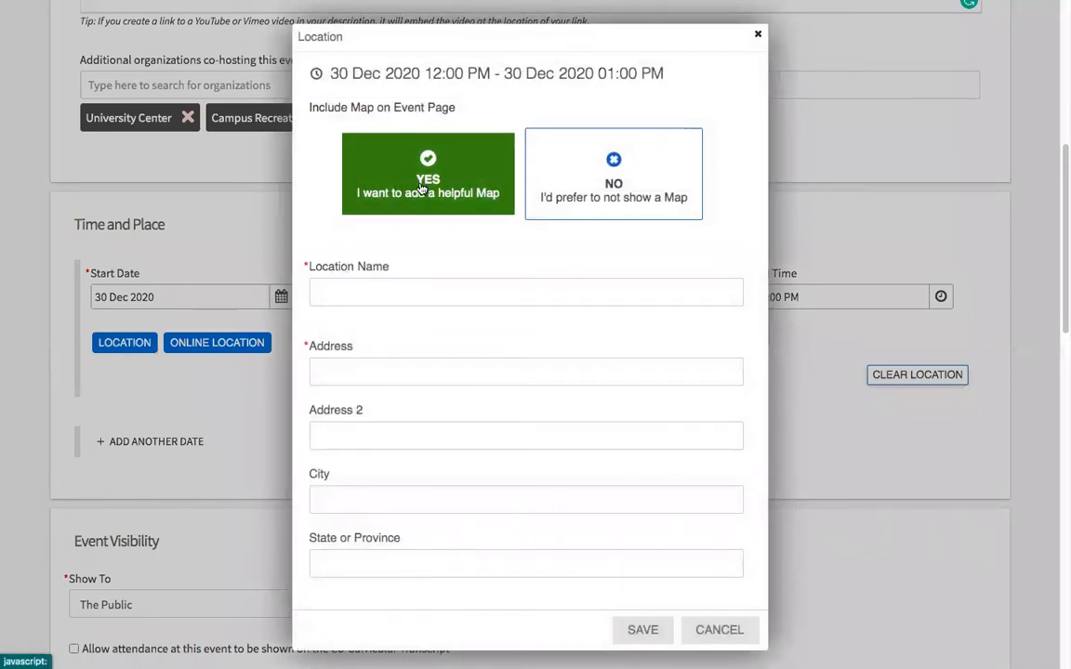
click(450, 291)
text(Uni)
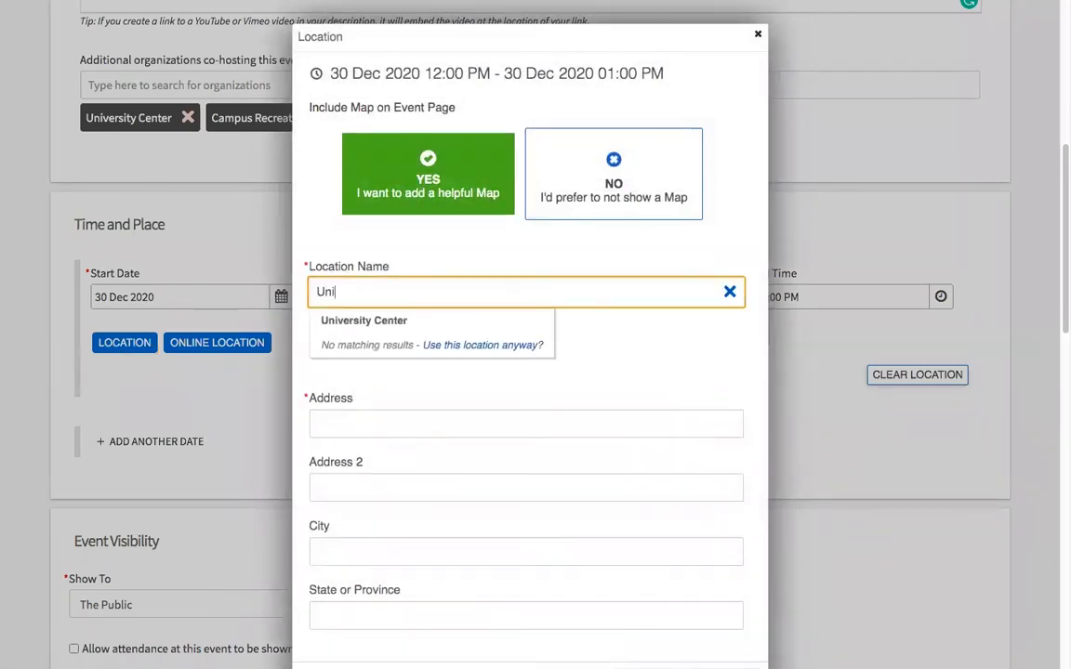
click(352, 320)
click(387, 377)
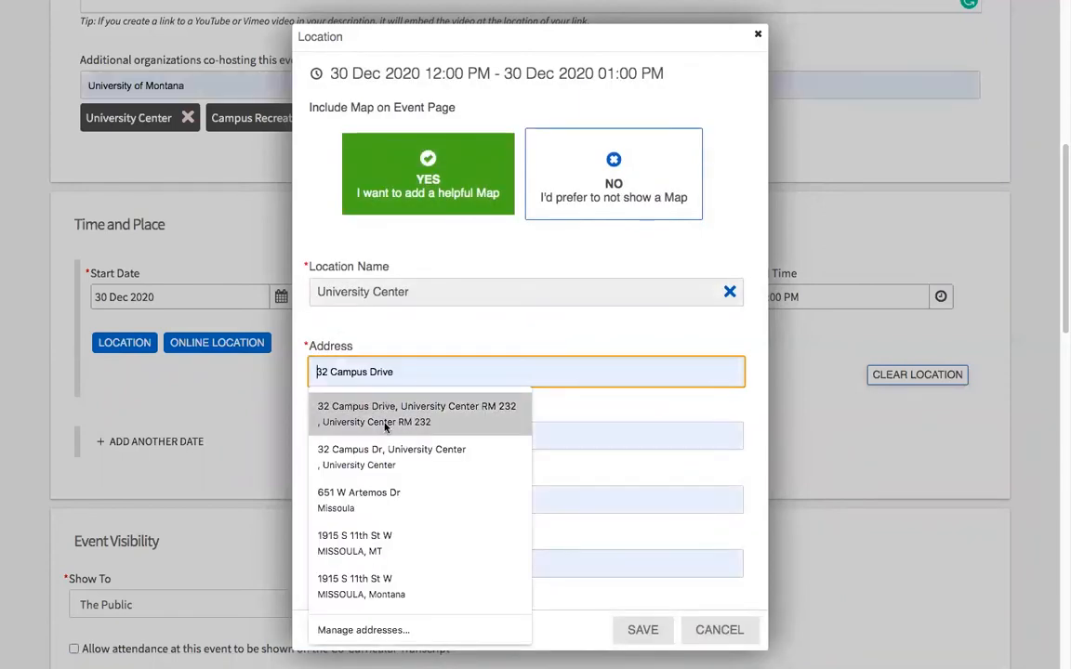
click(381, 457)
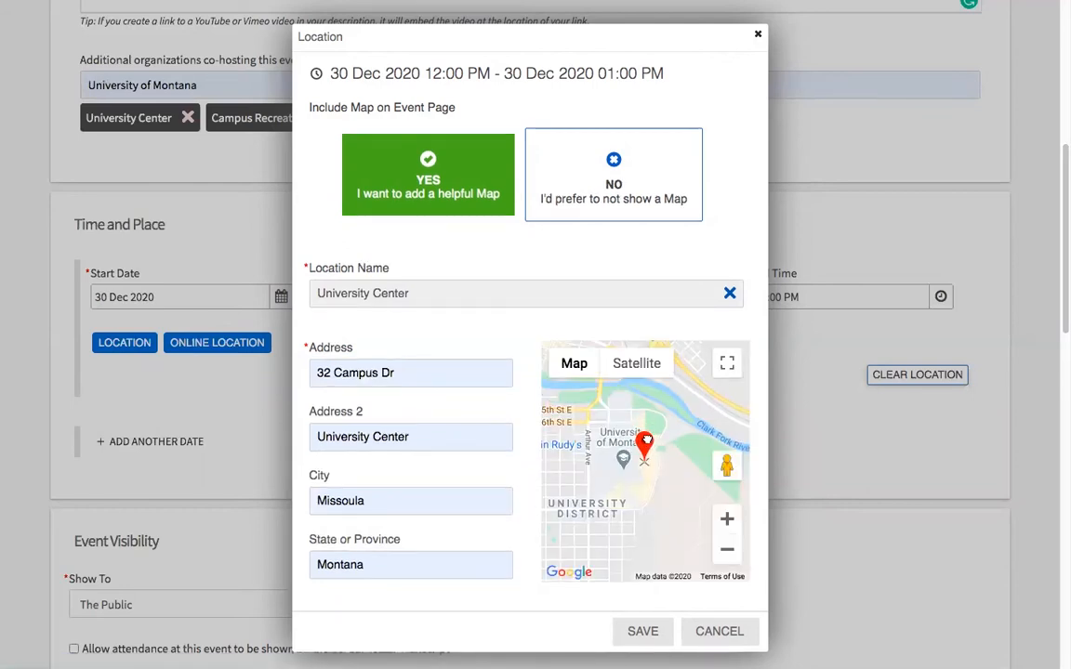
mouse_move(648, 441)
mouse_down()
mouse_move(616, 437)
mouse_move(640, 439)
mouse_up()
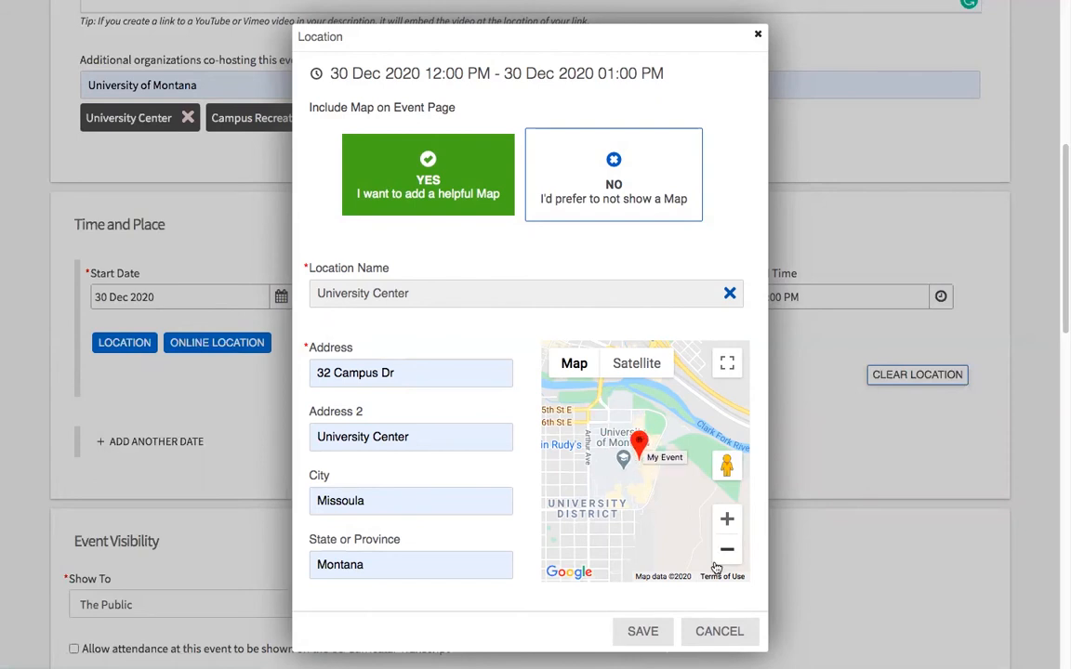
click(665, 632)
Set the event's start time to 07:00 PM, keeping the start date of 30 Dec 2020
scroll(526, 364, down, 1)
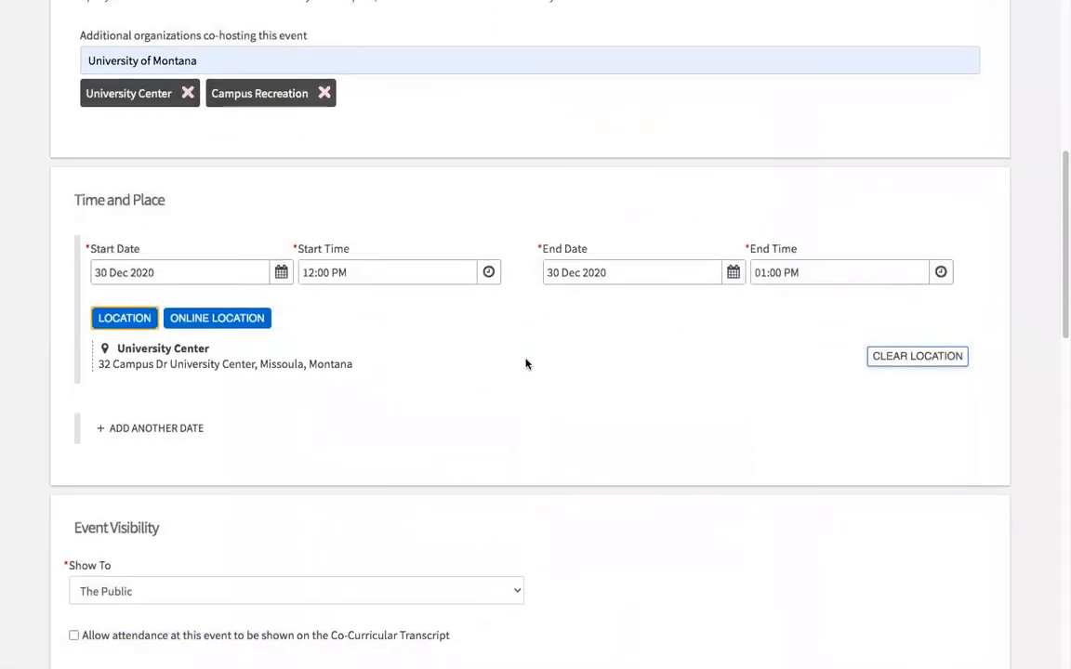
click(280, 273)
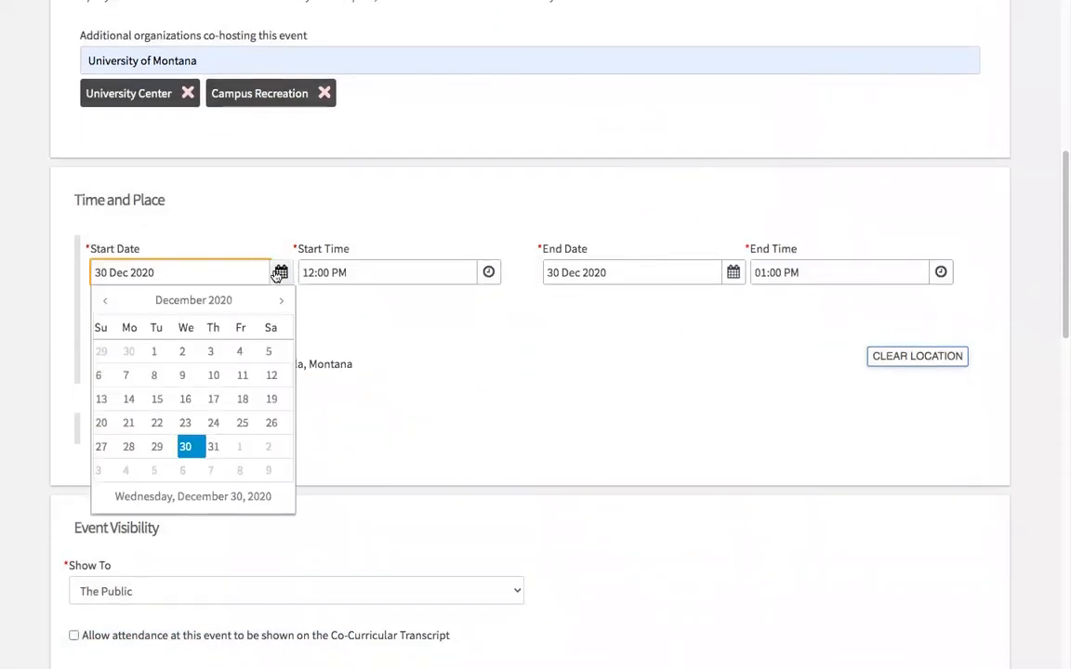
click(489, 272)
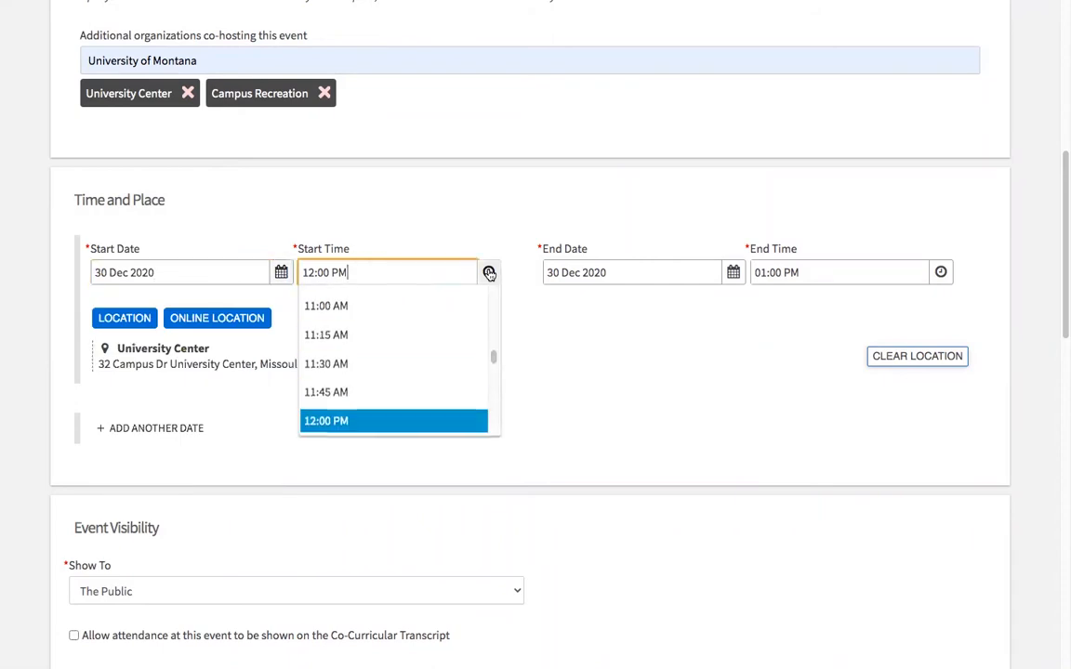
scroll(421, 384, down, 4)
scroll(421, 384, down, 6)
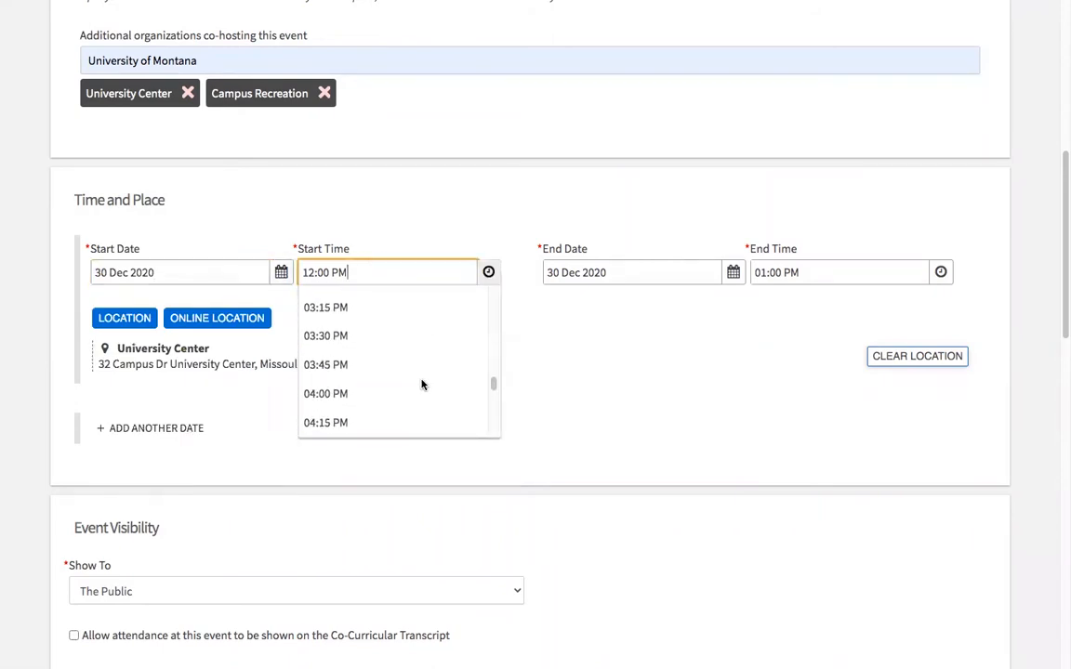
click(367, 411)
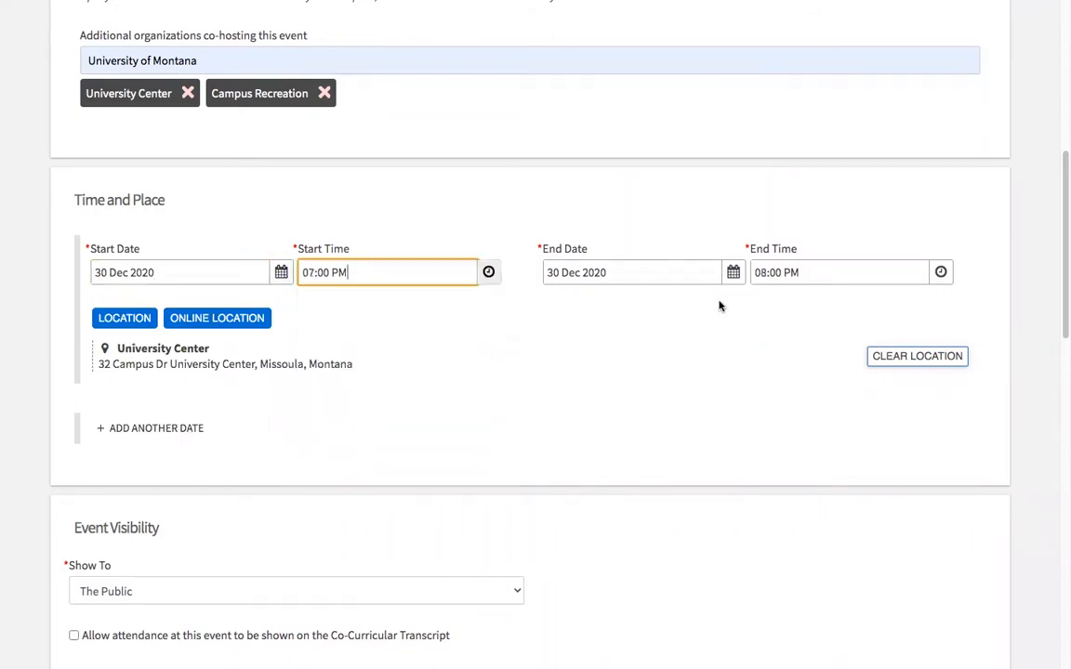
Set the event's visibility so it is shown to Invited users only
scroll(664, 447, down, 3)
scroll(664, 449, down, 1)
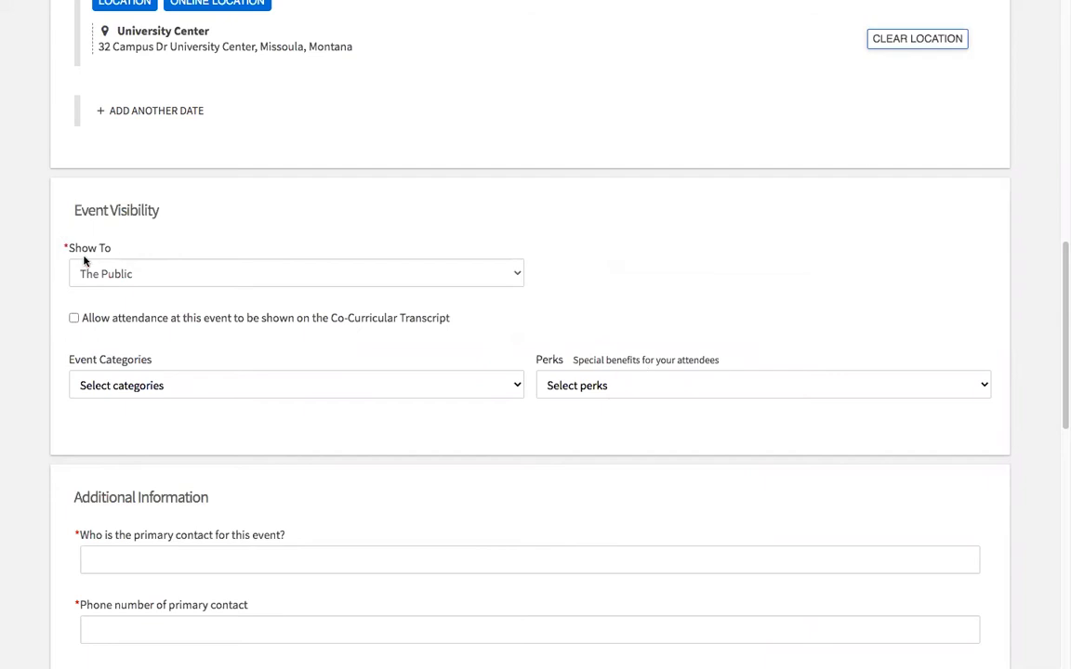
click(507, 275)
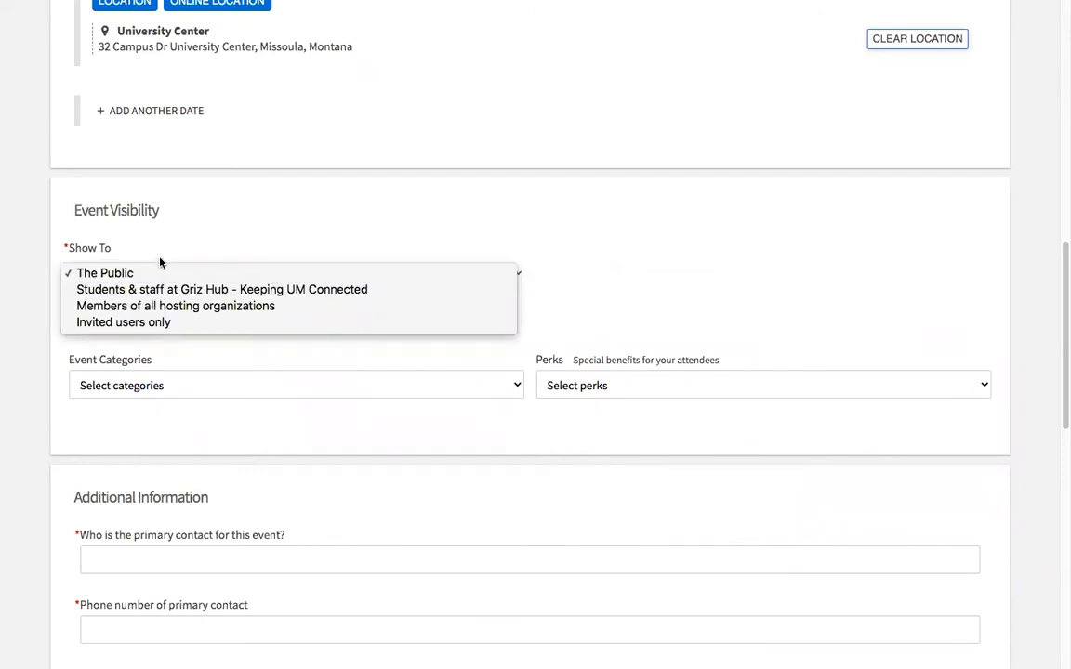
click(274, 255)
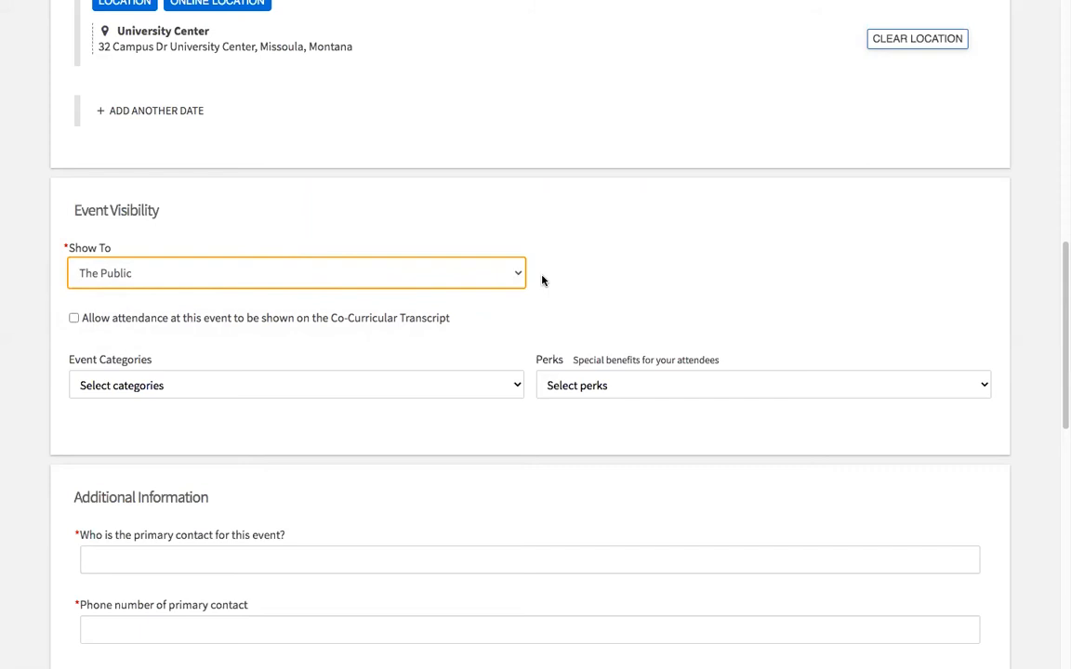
click(517, 275)
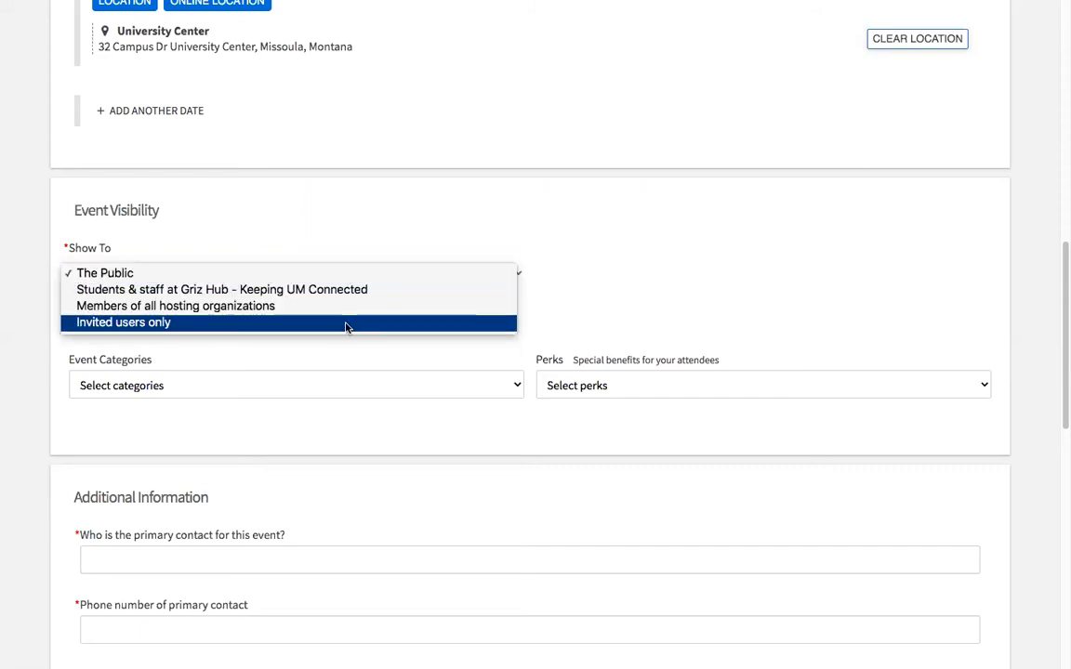
click(346, 323)
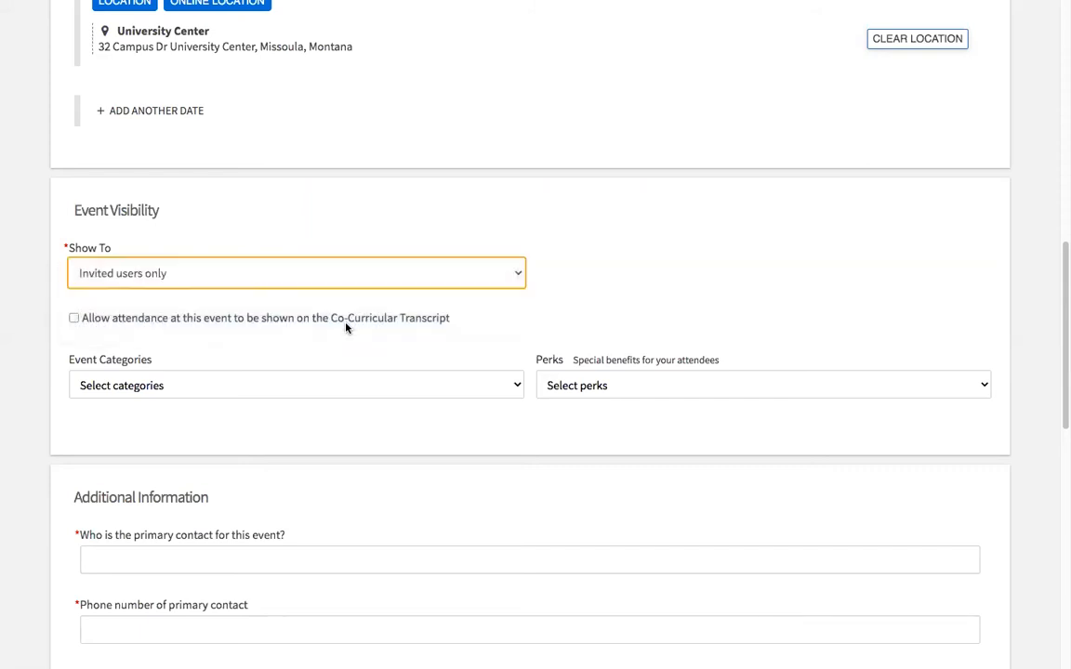
Switch the event's visibility to The Public and return it to Invited users only
click(233, 285)
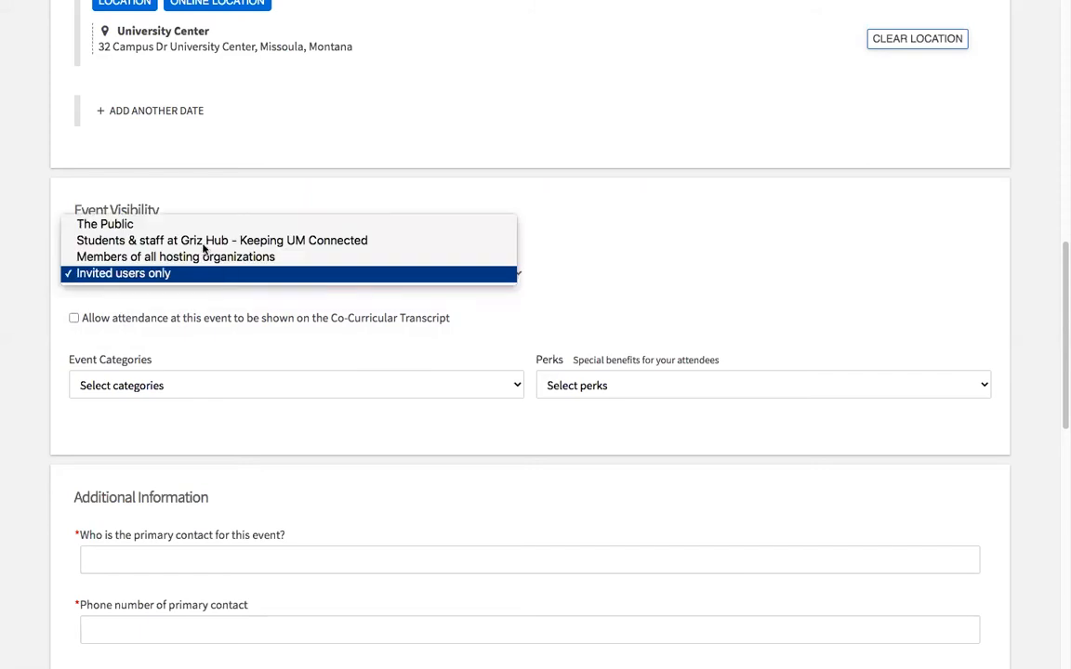
click(131, 224)
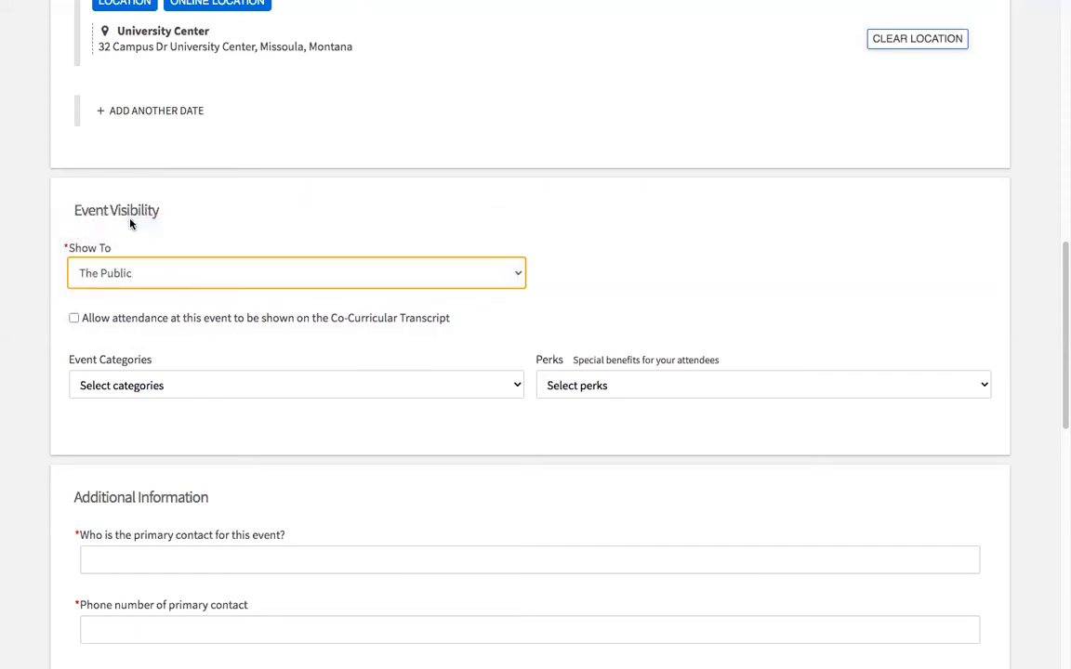
click(153, 275)
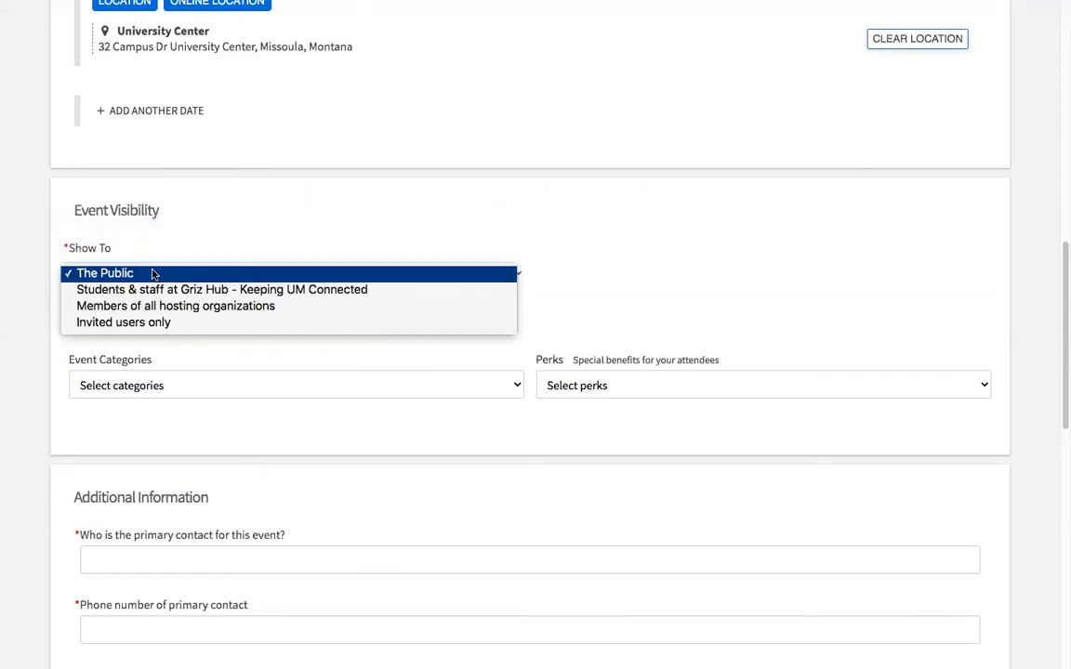
click(173, 324)
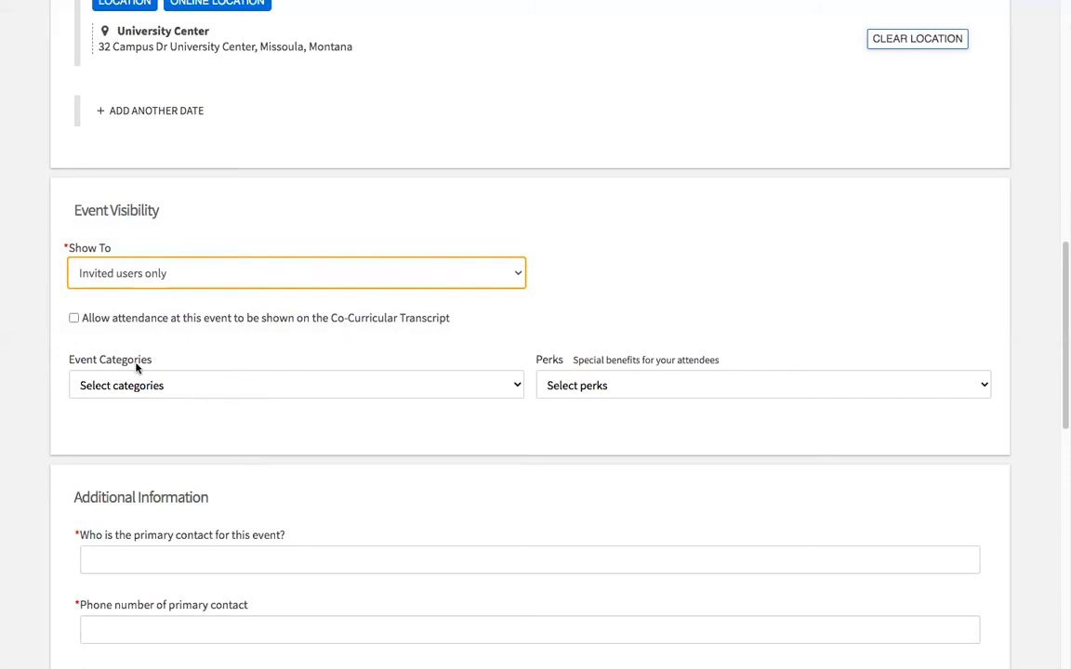
Add Social as the event category
click(168, 386)
click(167, 385)
click(167, 386)
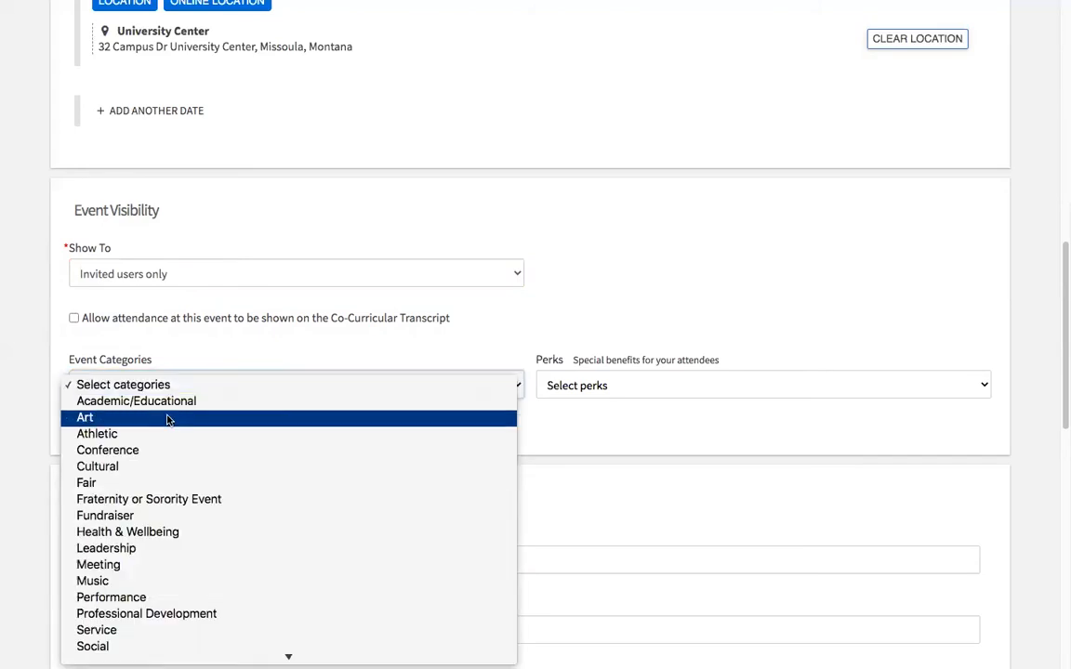
scroll(158, 492, down, 2)
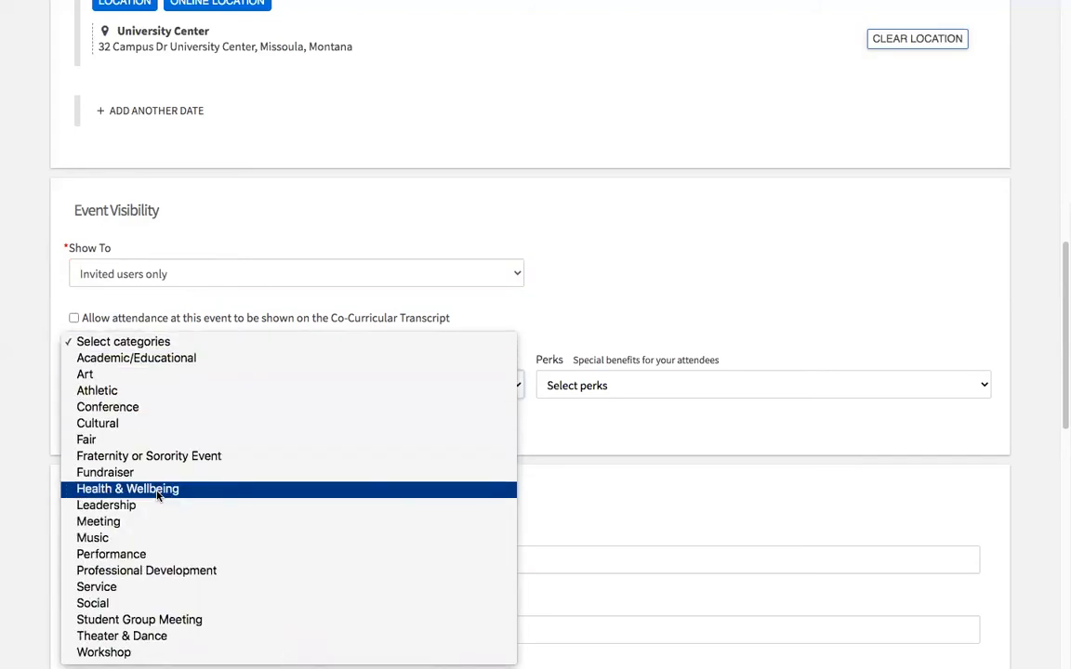
click(158, 603)
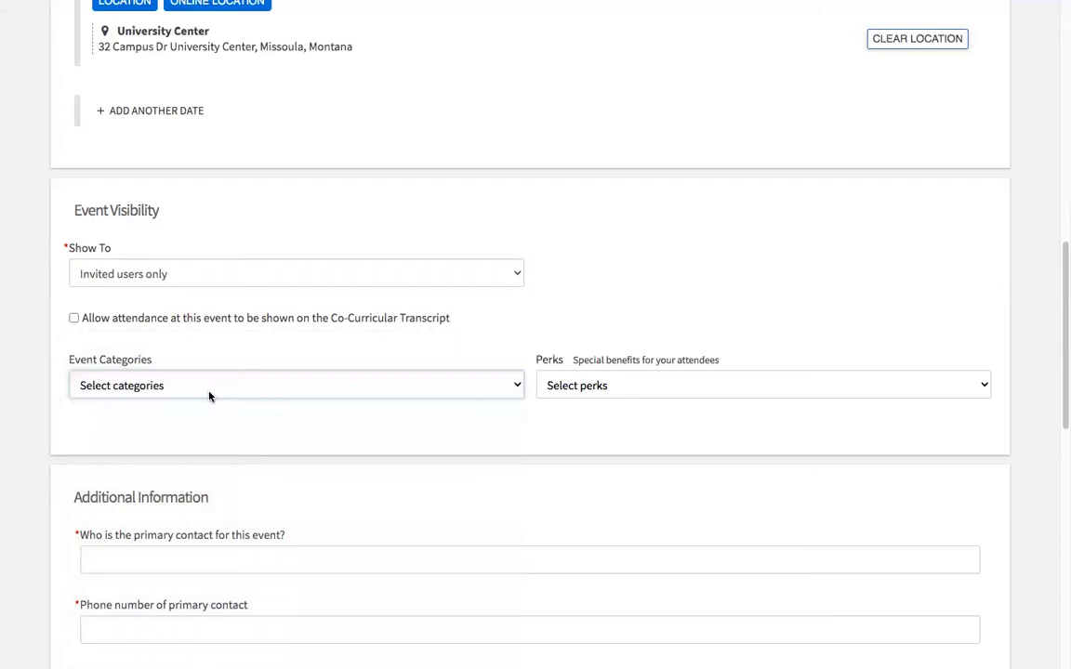
Look through the other event categories and the available attendee perks without selecting any
click(245, 384)
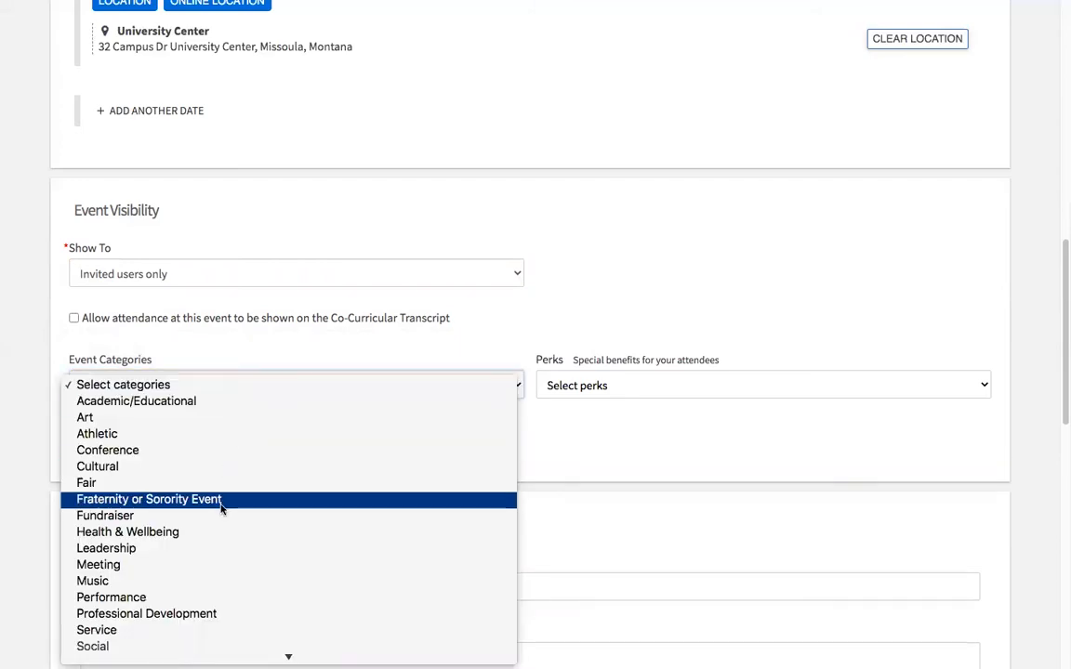
scroll(221, 508, down, 2)
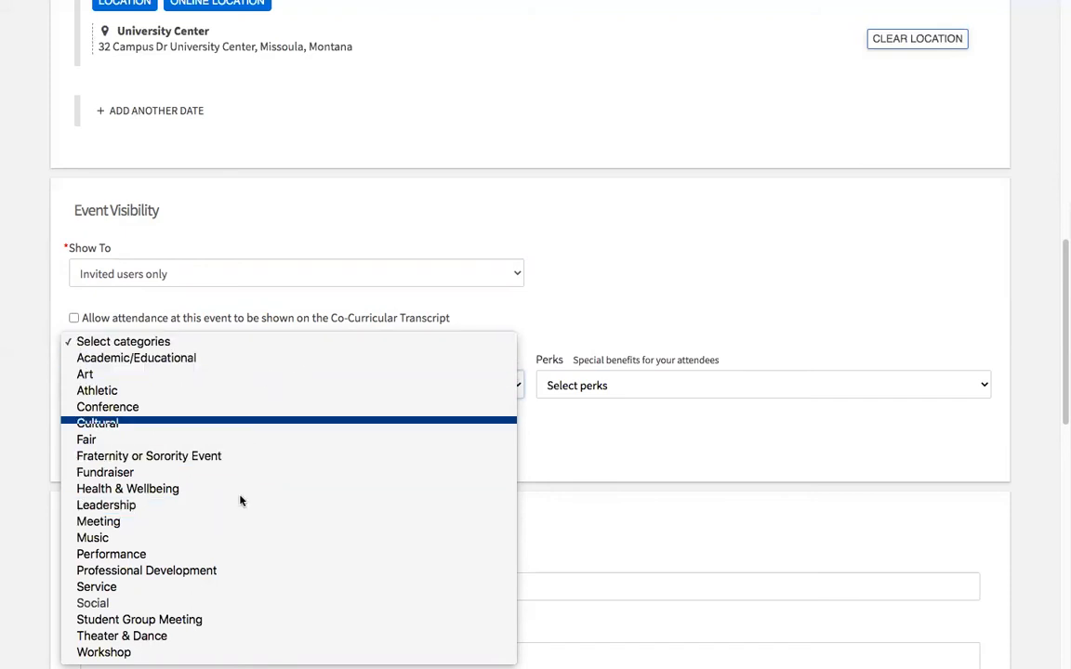
click(626, 248)
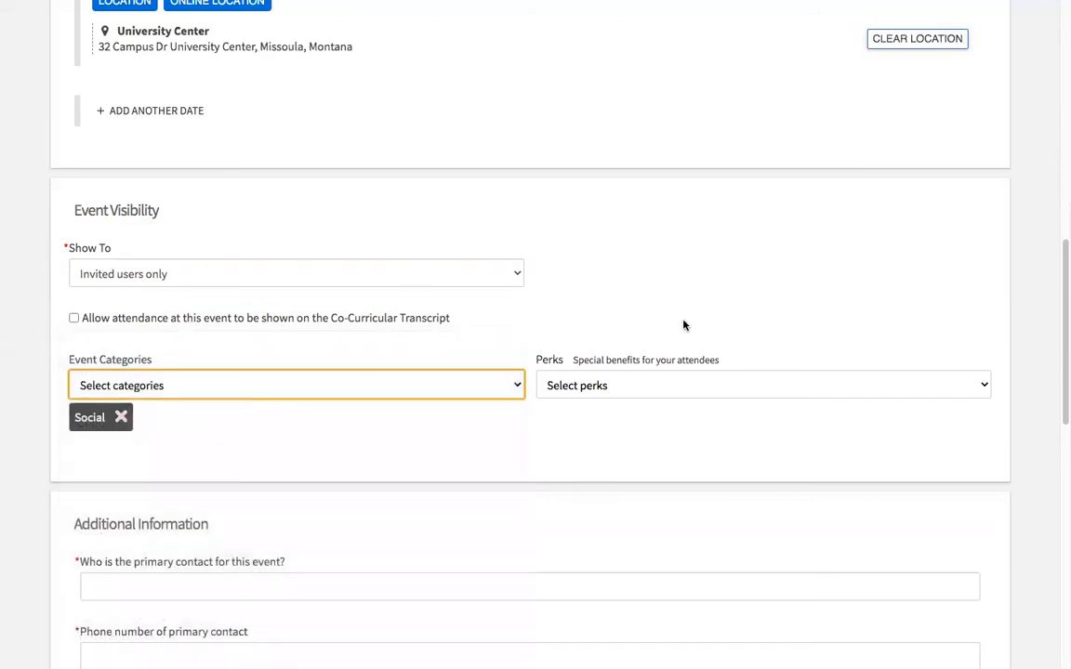
click(669, 385)
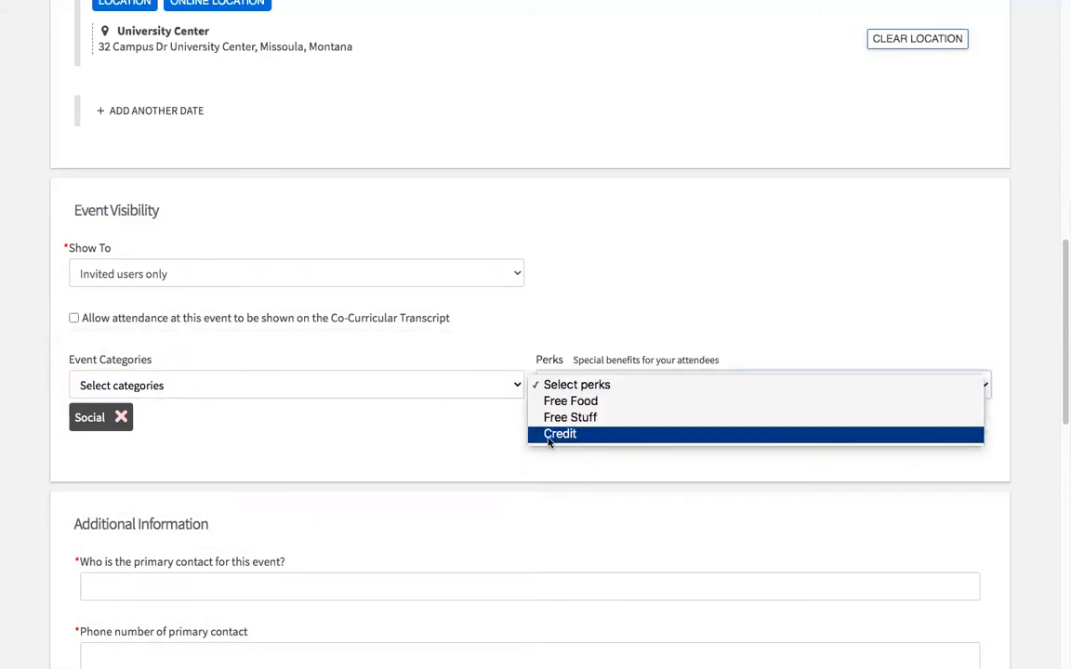
click(473, 457)
Fill in the primary contact's name, phone number and email in the additional information, using the saved suggestions
scroll(473, 458, down, 5)
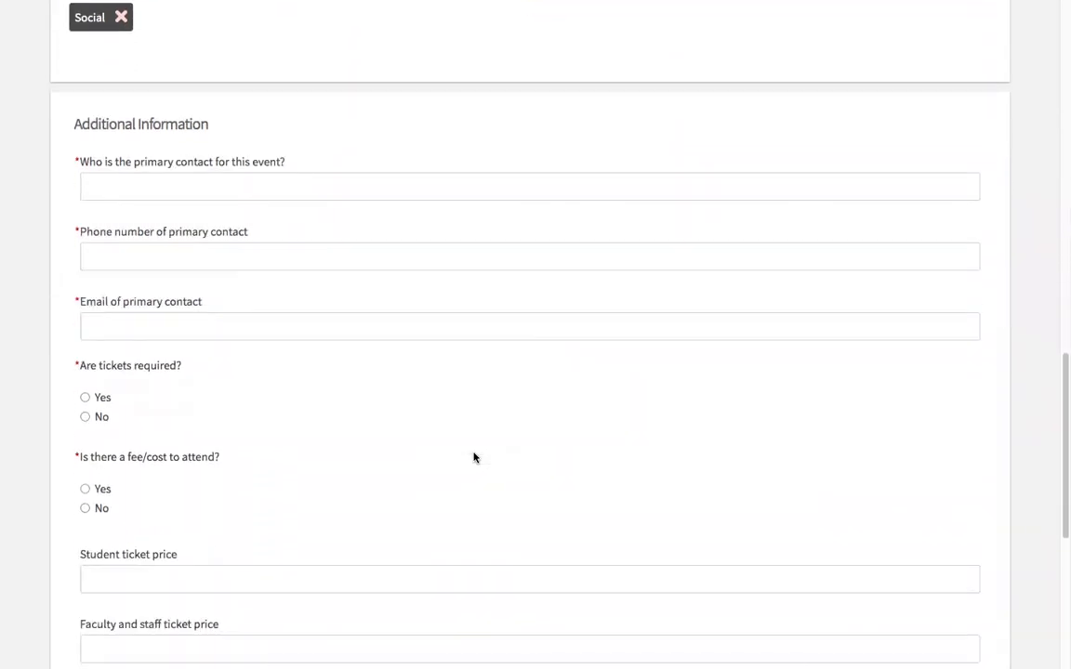
click(268, 189)
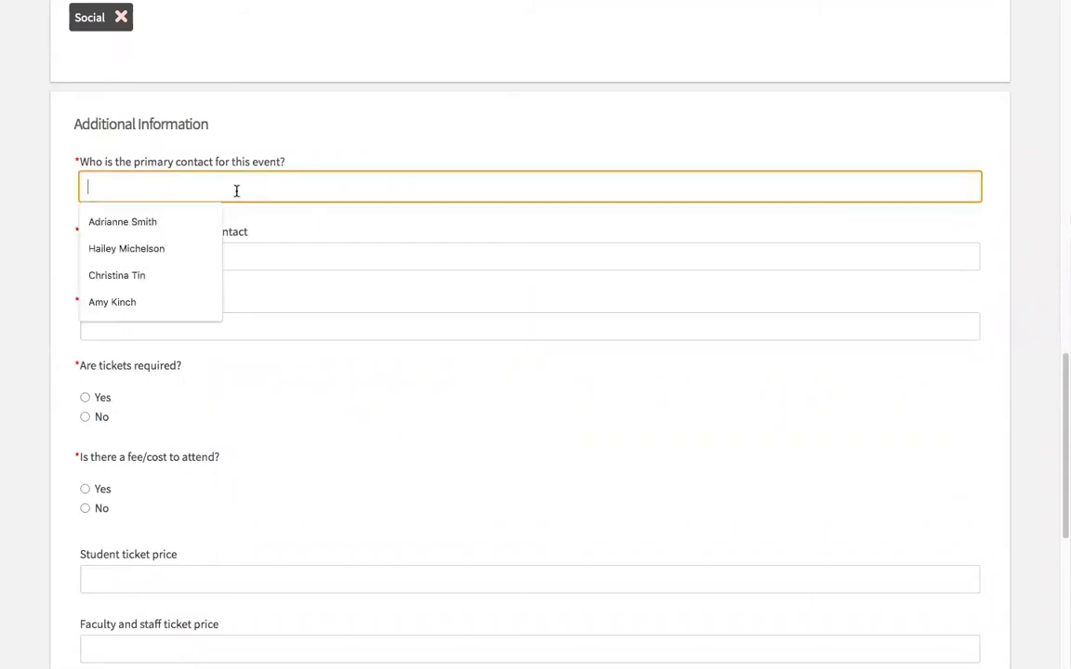
click(179, 246)
click(179, 255)
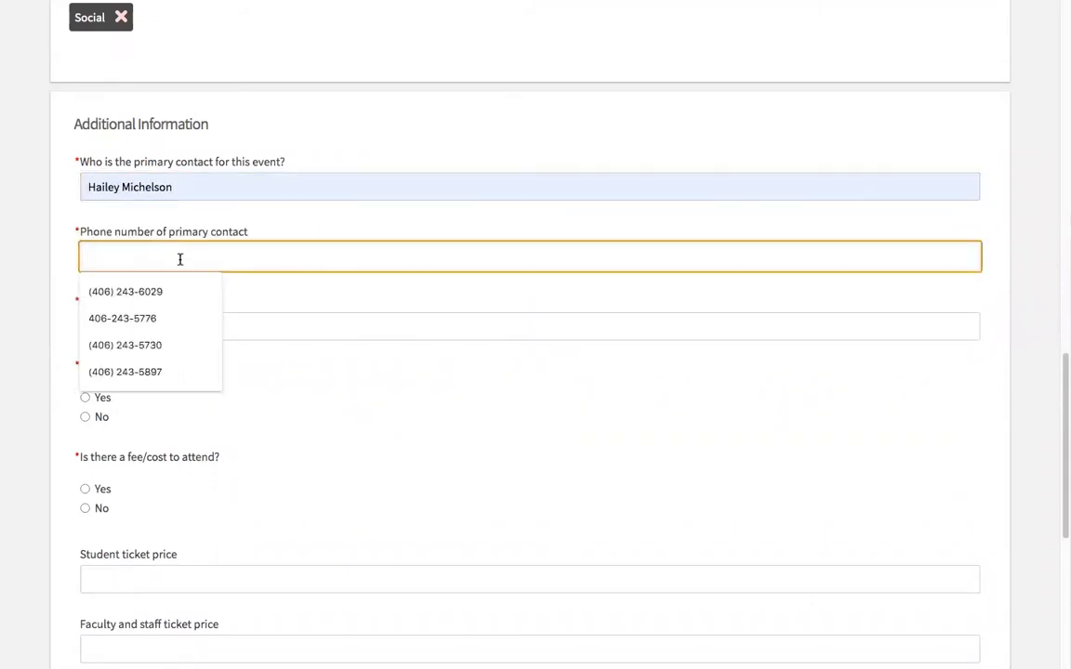
click(164, 318)
click(156, 325)
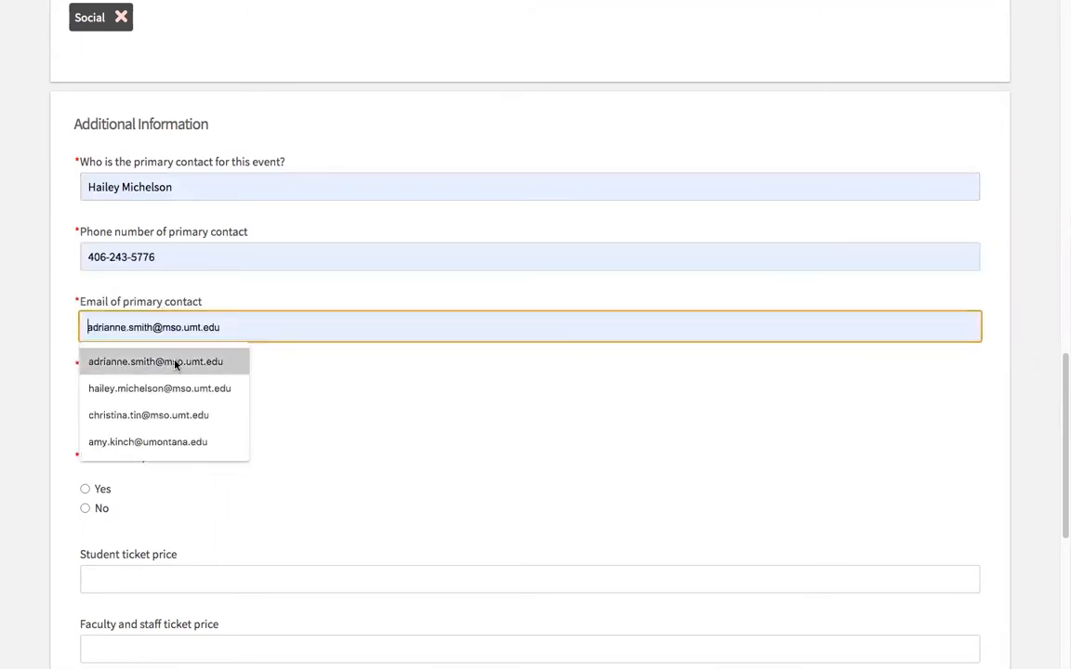
click(177, 387)
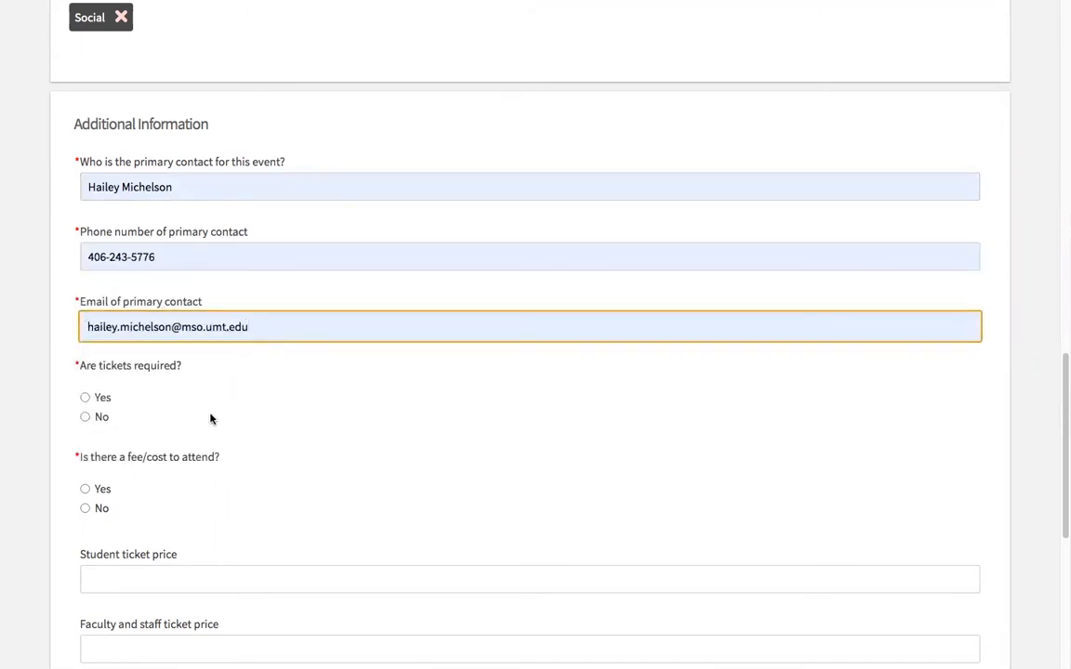
Answer No to both whether tickets are required and whether there is a fee to attend
scroll(210, 419, down, 1)
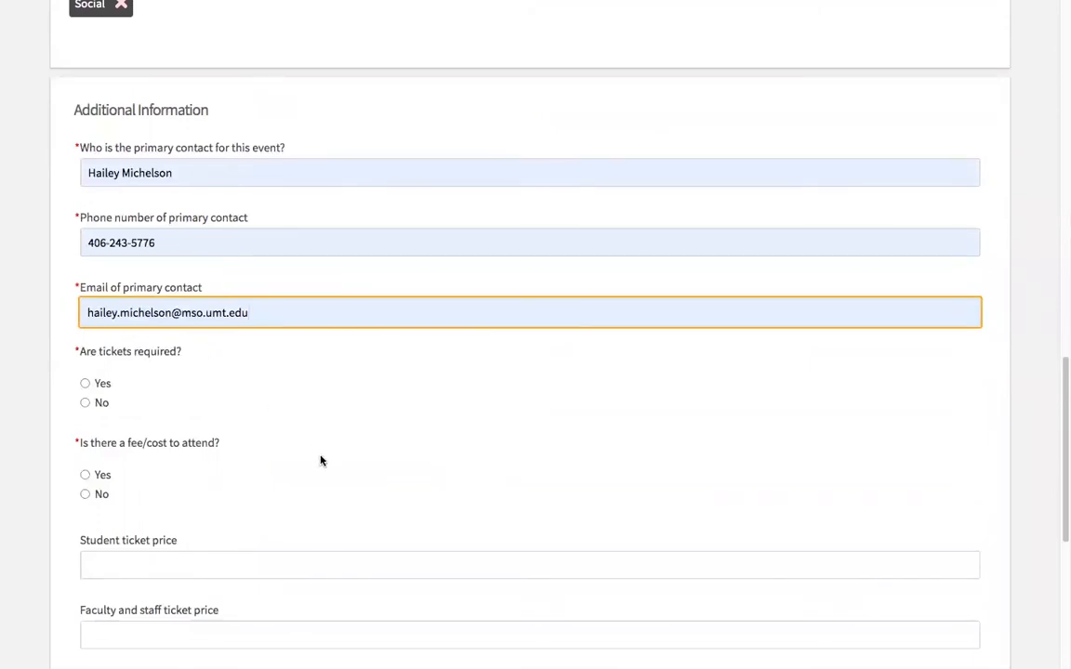
scroll(297, 435, down, 1)
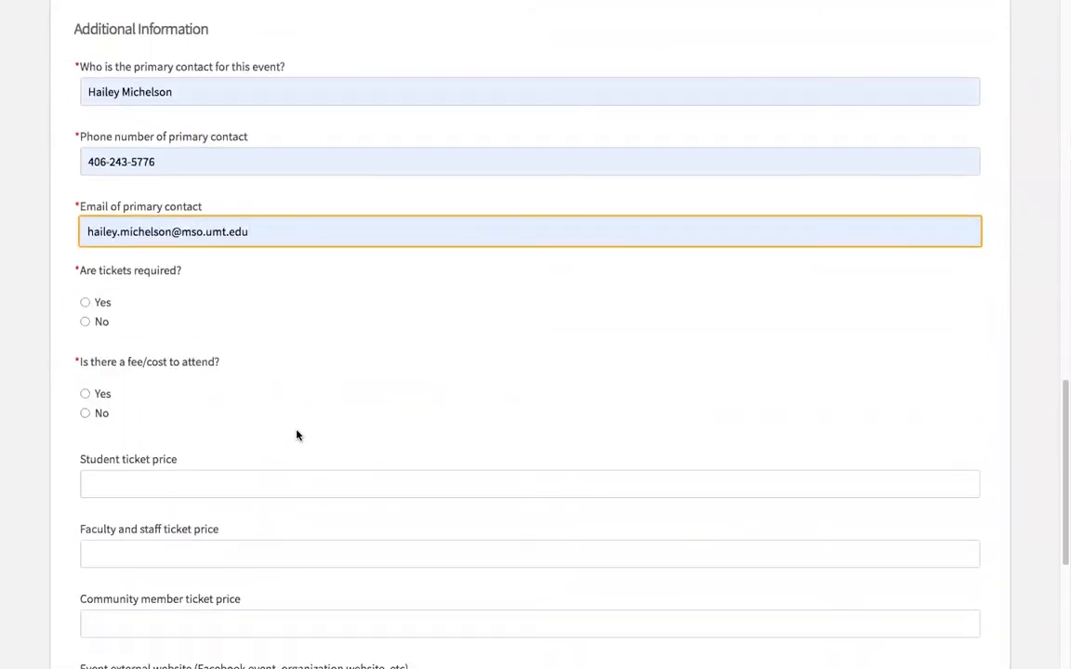
click(85, 321)
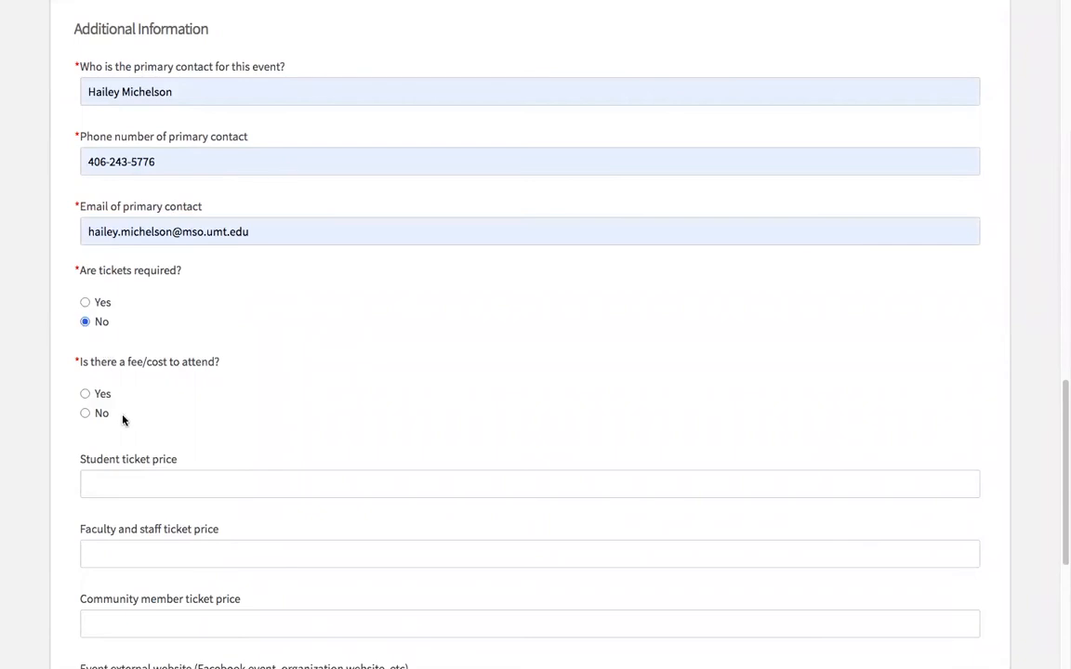
click(91, 415)
Leave the optional ticket price and website fields blank and continue to the RSVP settings
scroll(212, 432, down, 3)
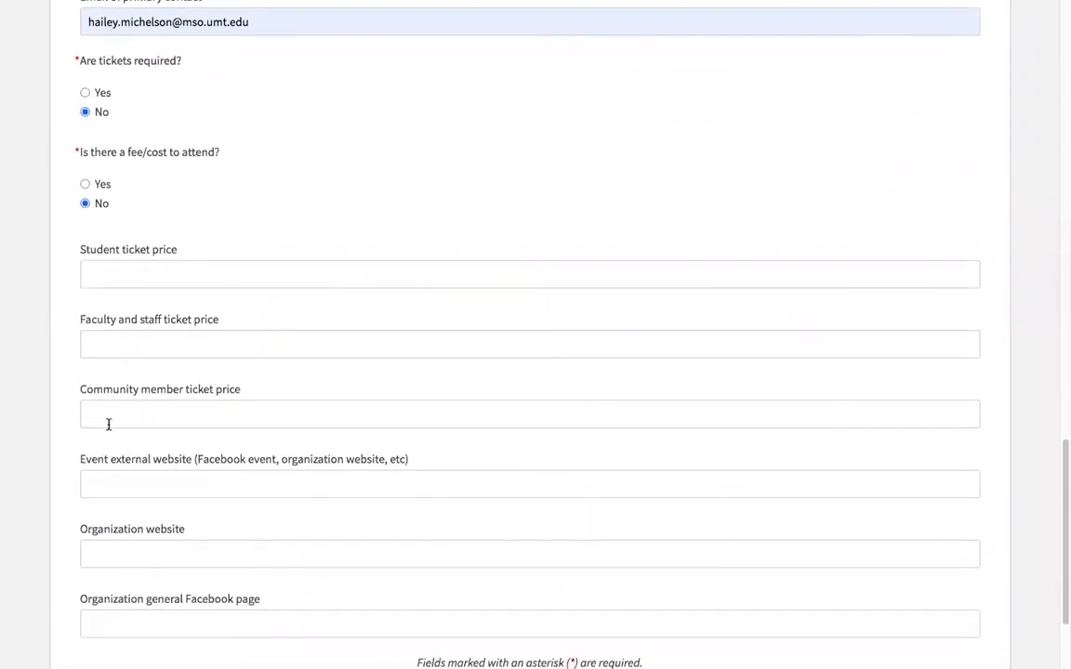
scroll(196, 449, down, 2)
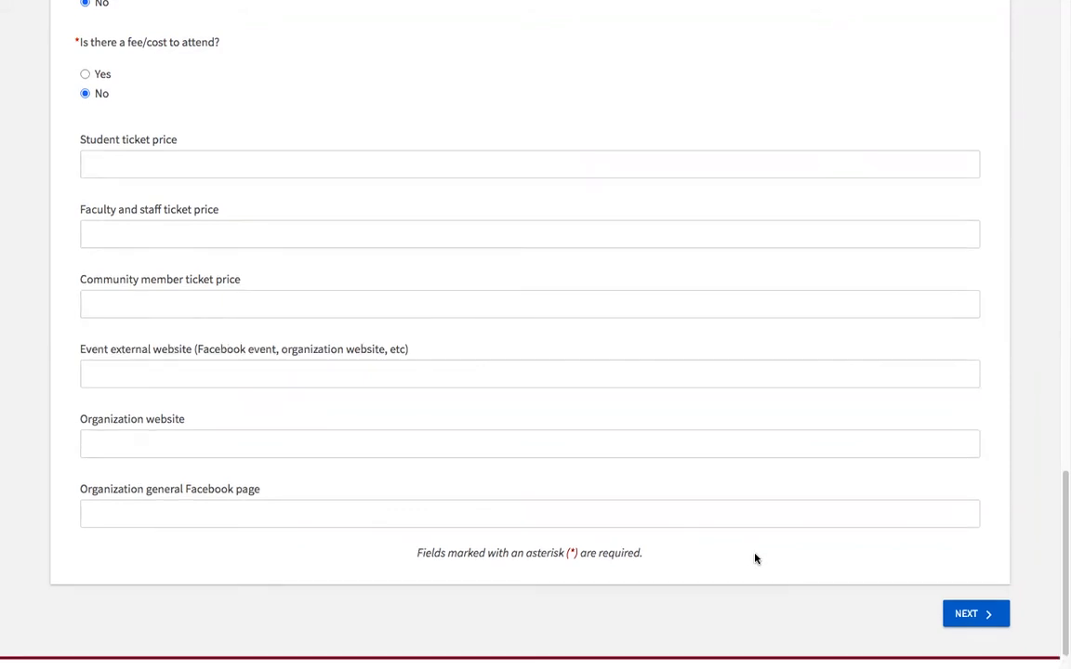
scroll(755, 558, down, 1)
click(971, 577)
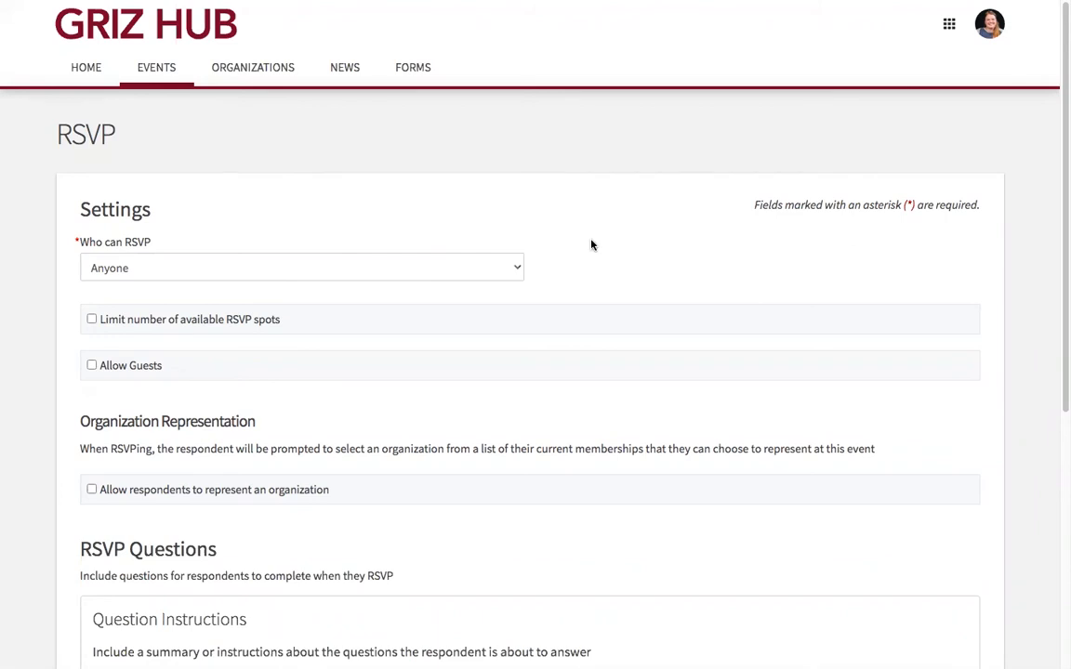
Set who can RSVP to No one
click(515, 268)
click(516, 269)
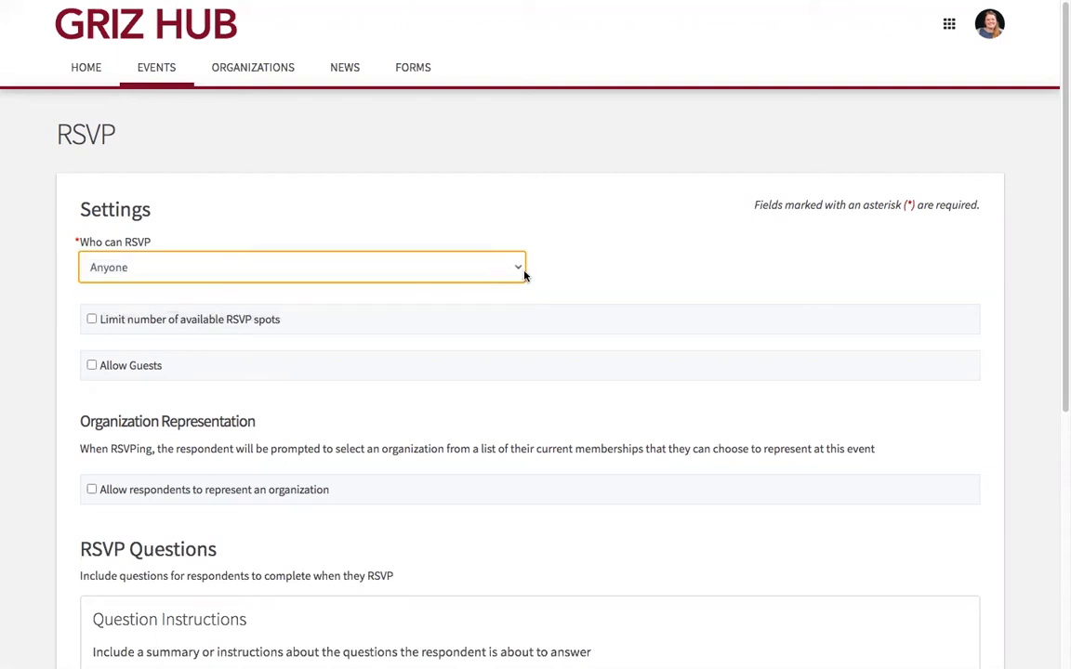
click(518, 269)
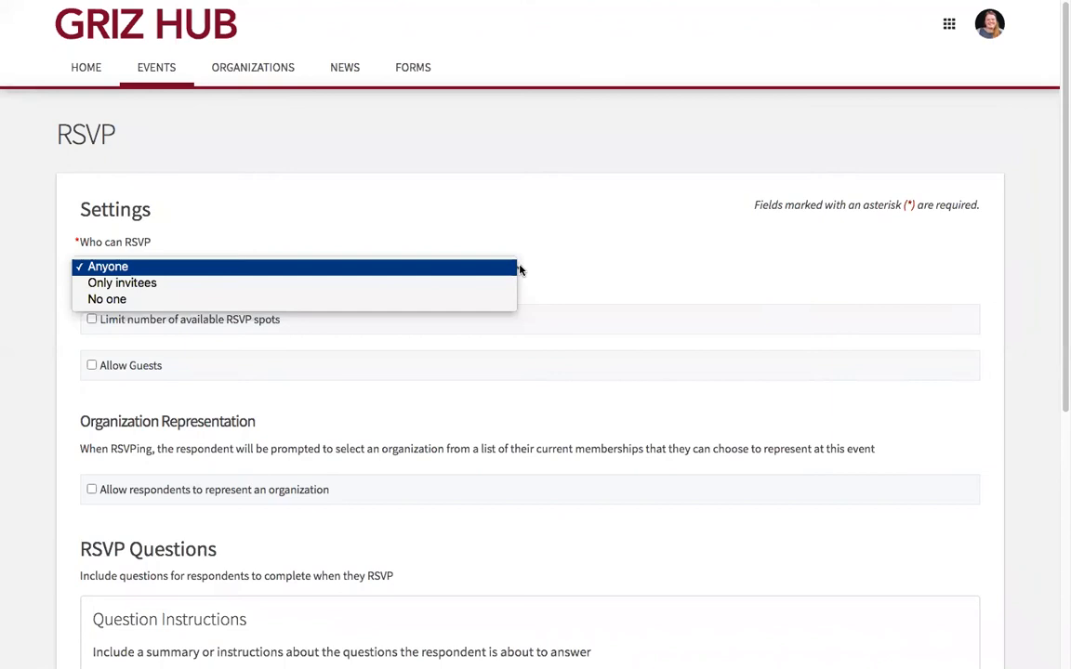
click(353, 299)
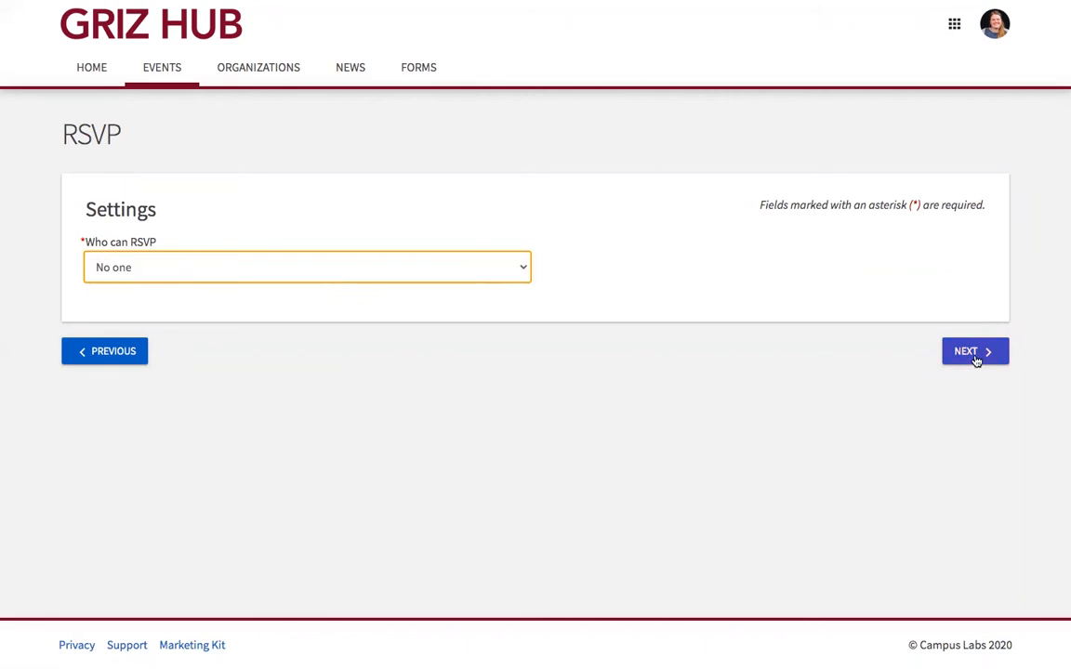
Set who can RSVP to Anyone, leave the other RSVP options and questions empty, and continue to the post event feedback
click(521, 265)
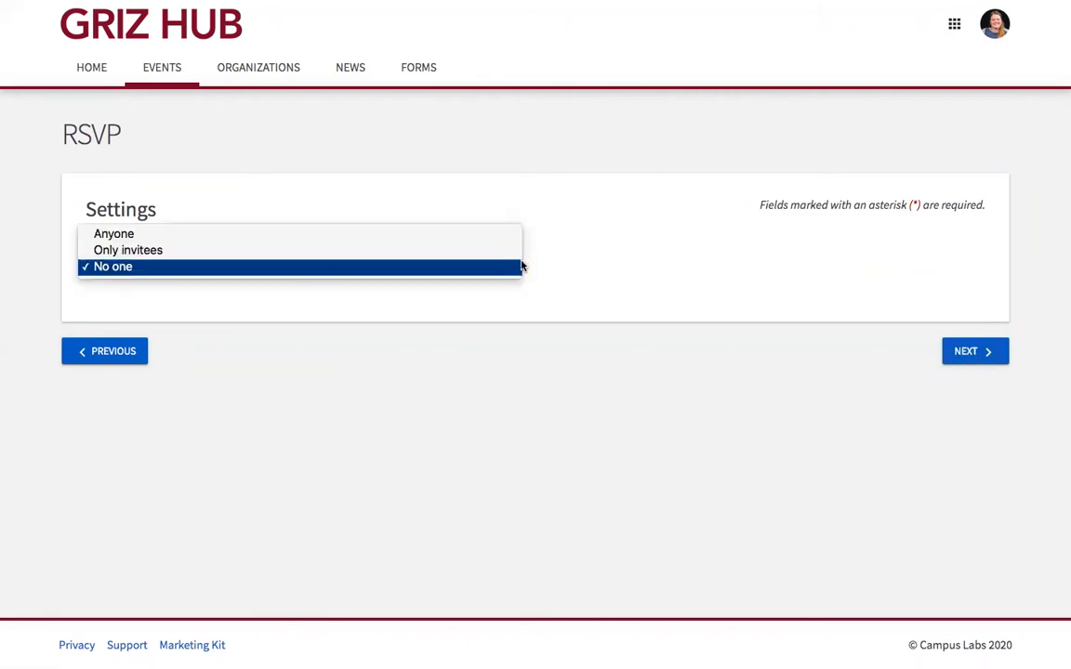
click(445, 238)
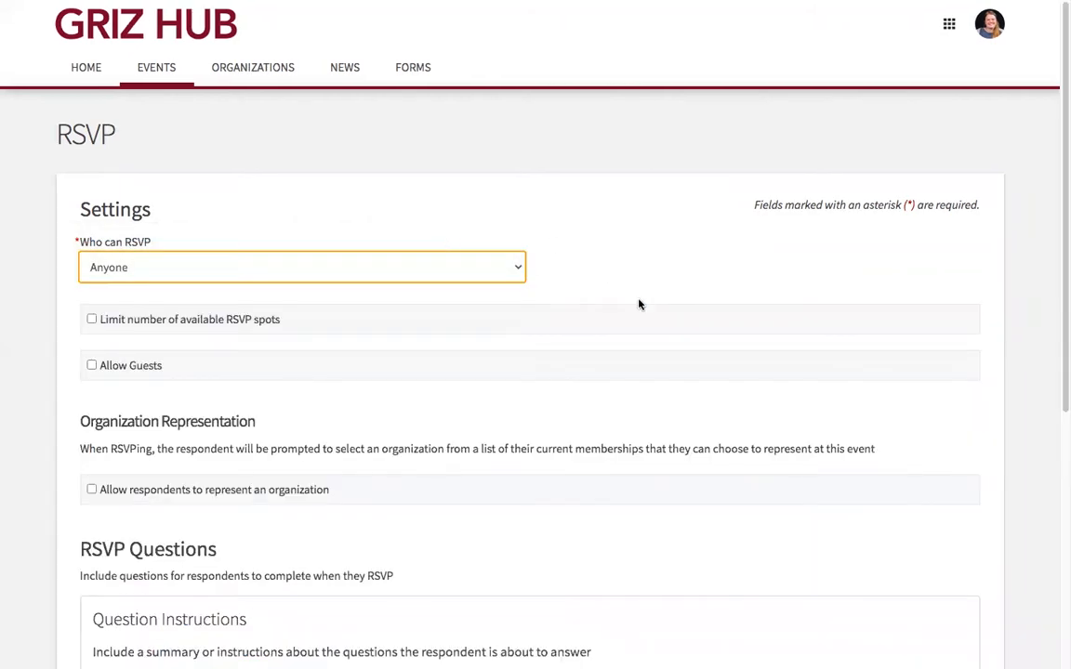
scroll(768, 307, down, 1)
scroll(767, 307, down, 2)
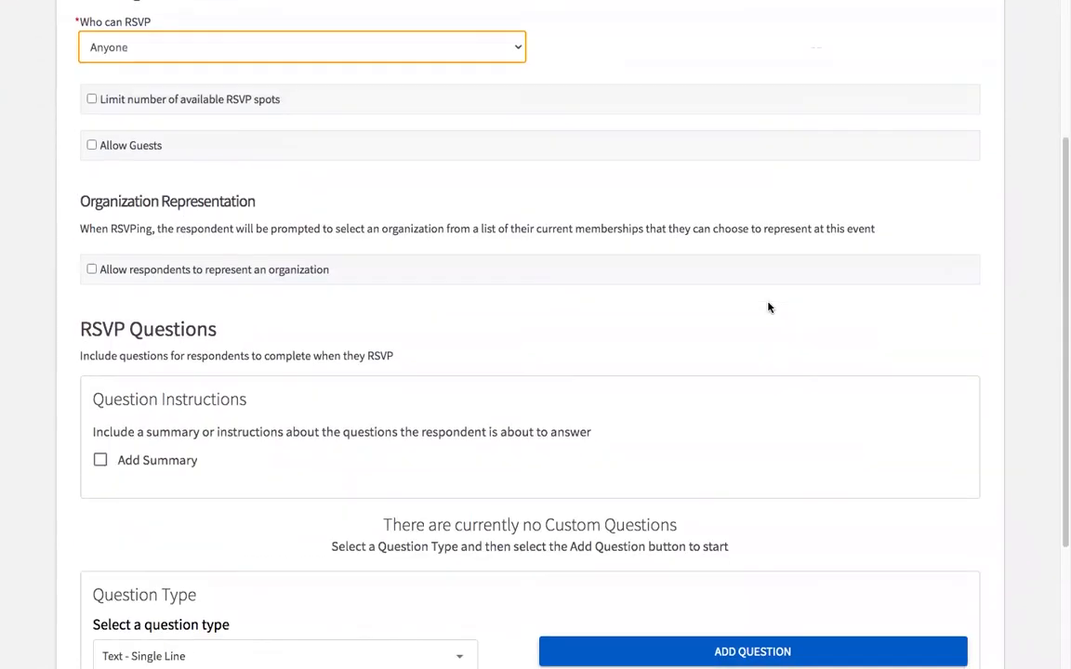
scroll(458, 462, down, 2)
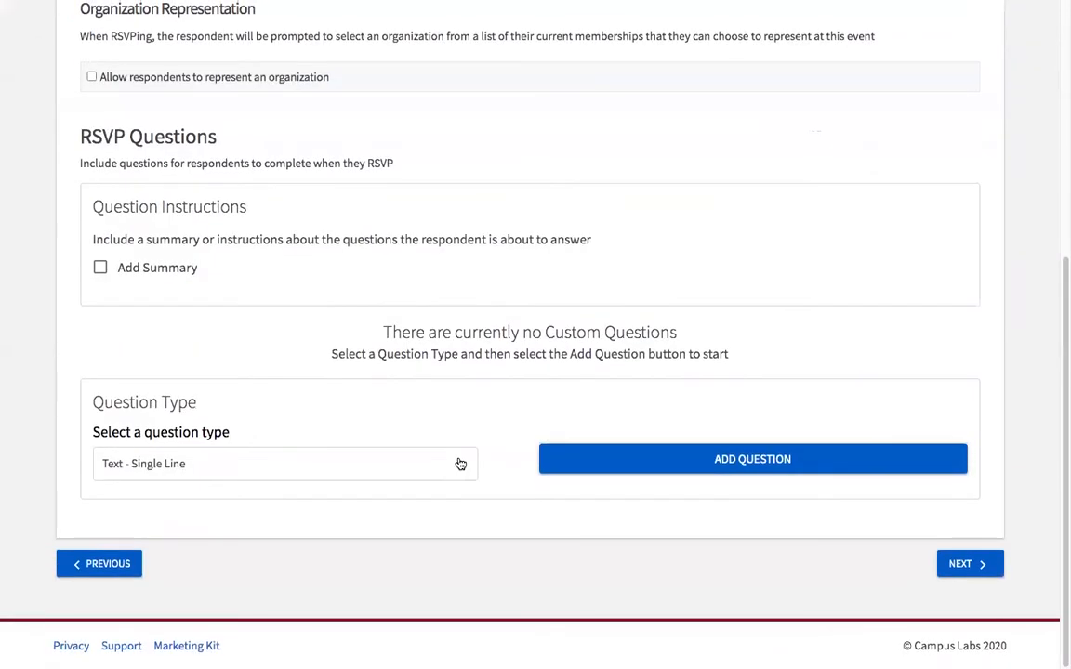
click(970, 570)
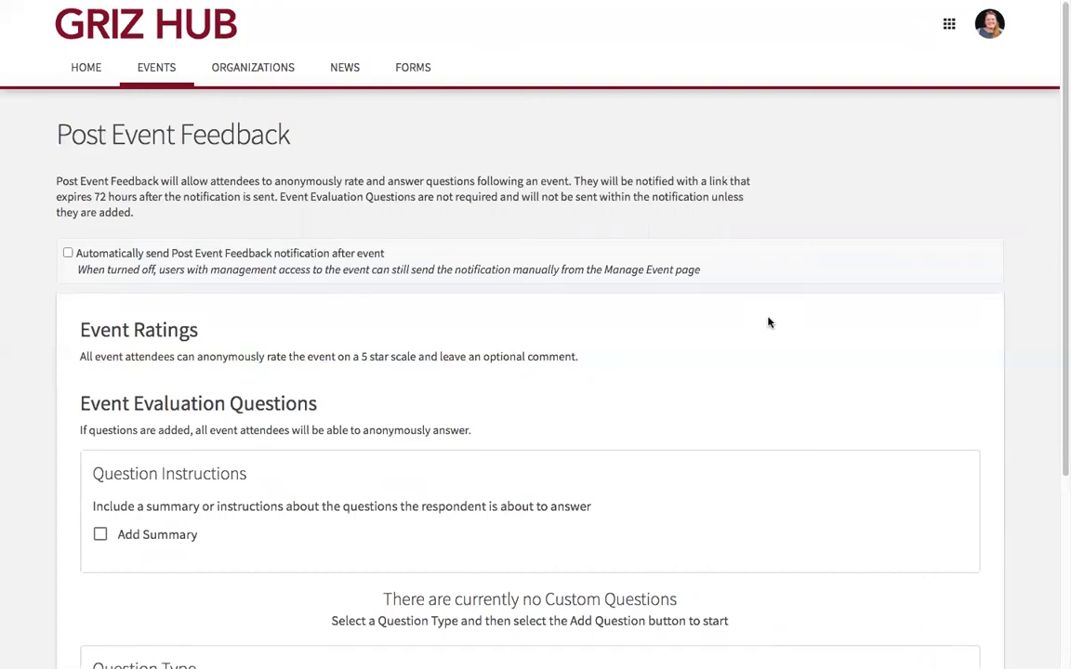
Leave the post event feedback notification off with no evaluation questions and continue to the event cover photo
scroll(768, 322, down, 5)
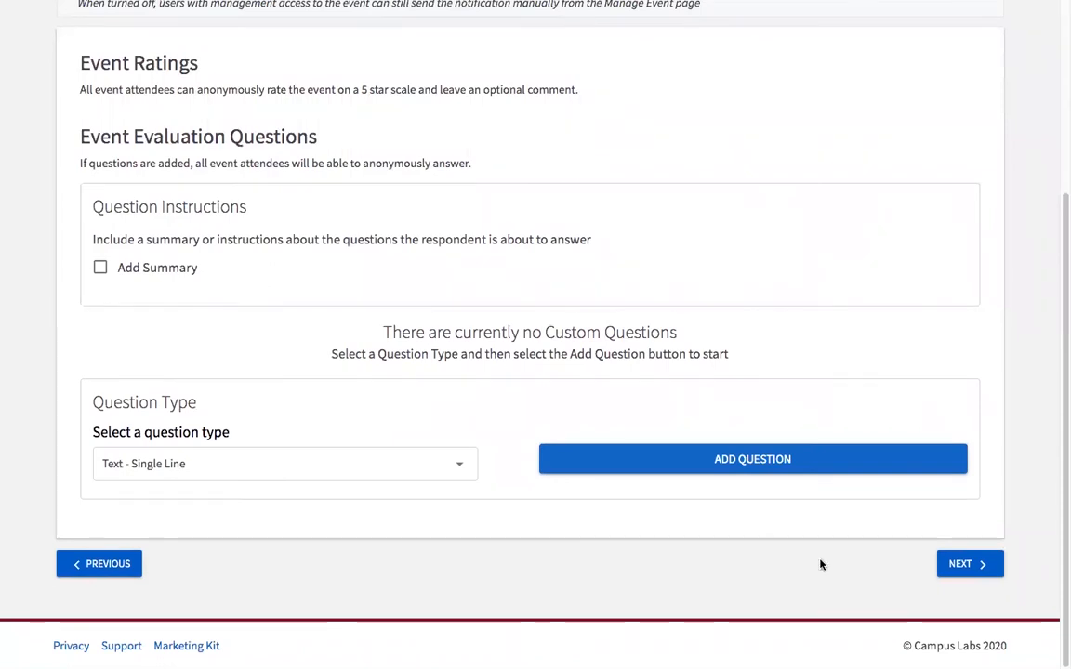
click(958, 565)
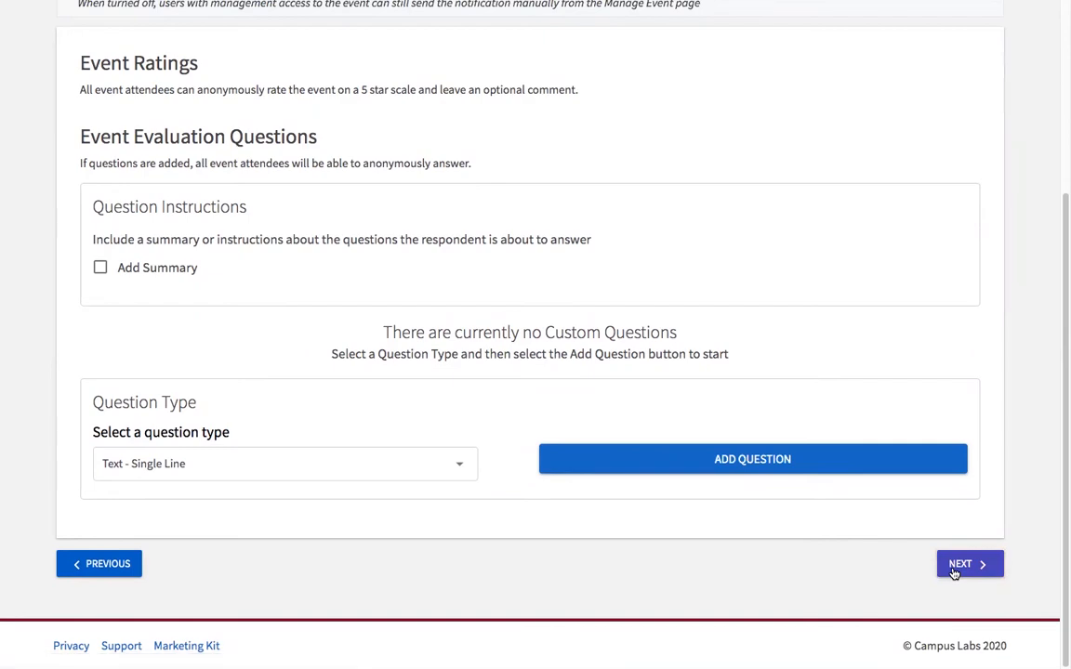
click(954, 564)
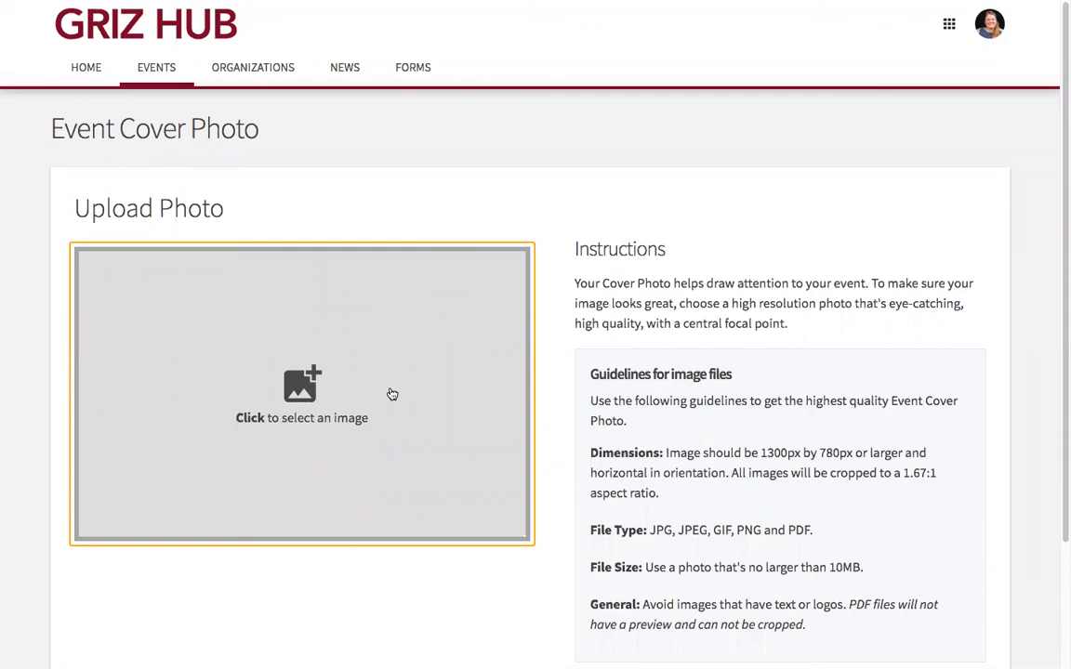
Upload the first Trivia Night screenshot from the Desktop folder as the event cover photo
scroll(654, 450, down, 2)
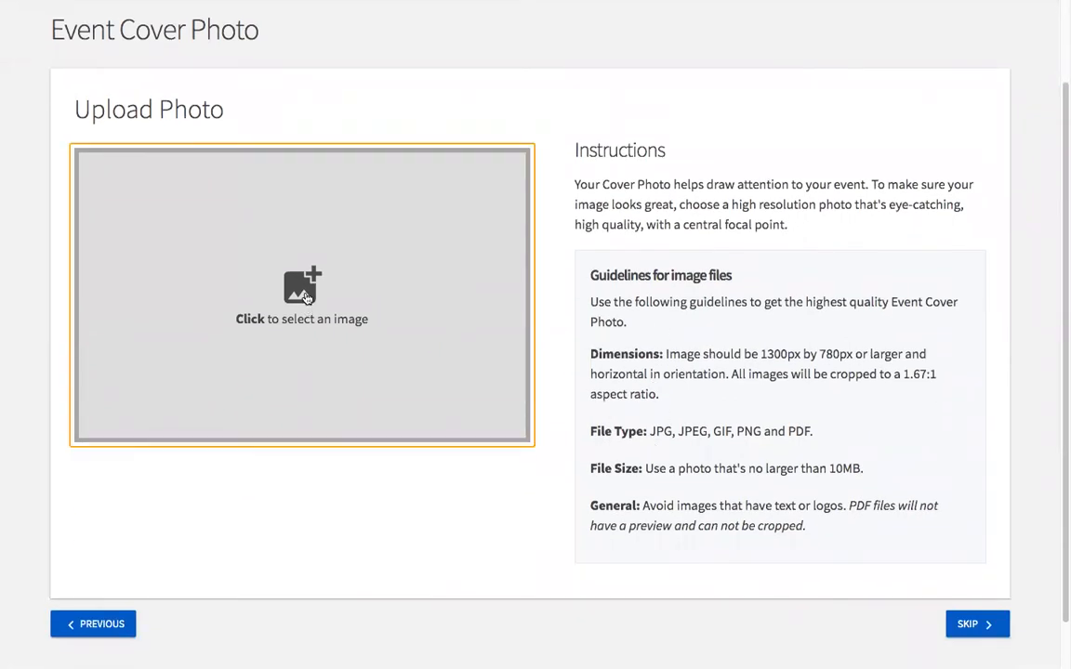
click(306, 296)
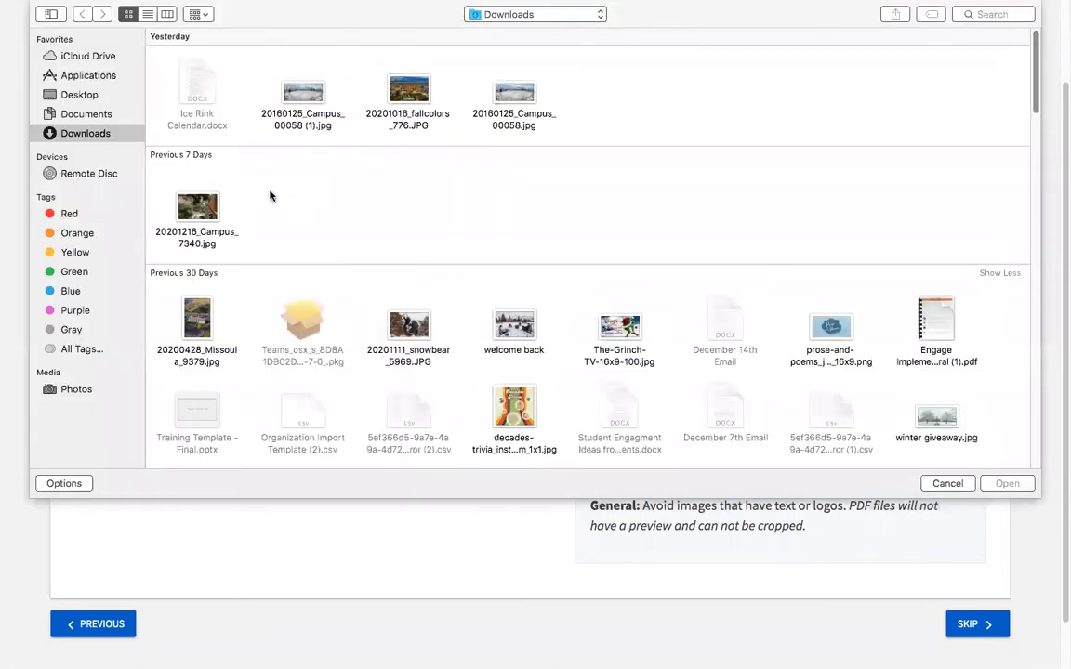
click(94, 97)
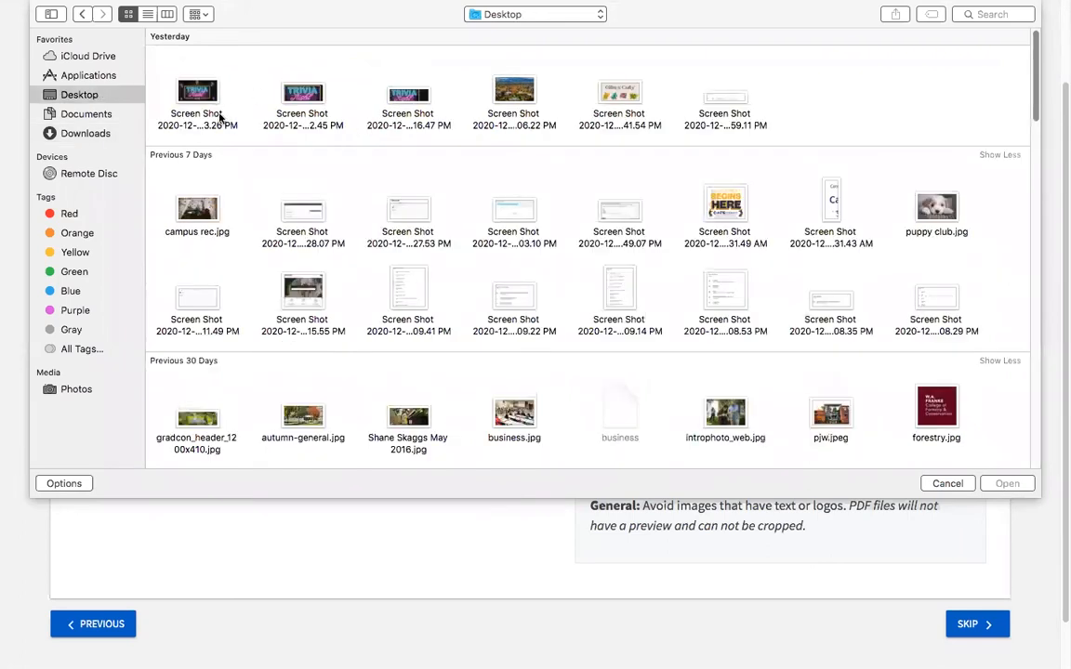
click(208, 94)
double_click(208, 94)
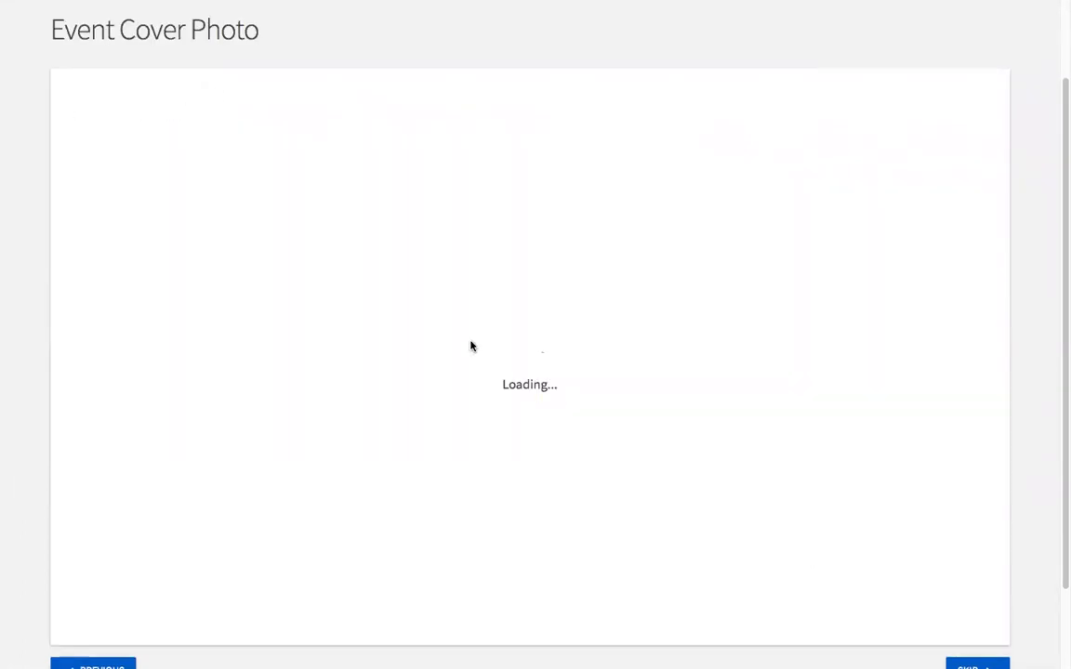
Crop the cover photo around the Trivia Night artwork, about 551 px wide at X position 19 and Y position 0
drag(295, 281, 485, 392)
drag(382, 305, 395, 305)
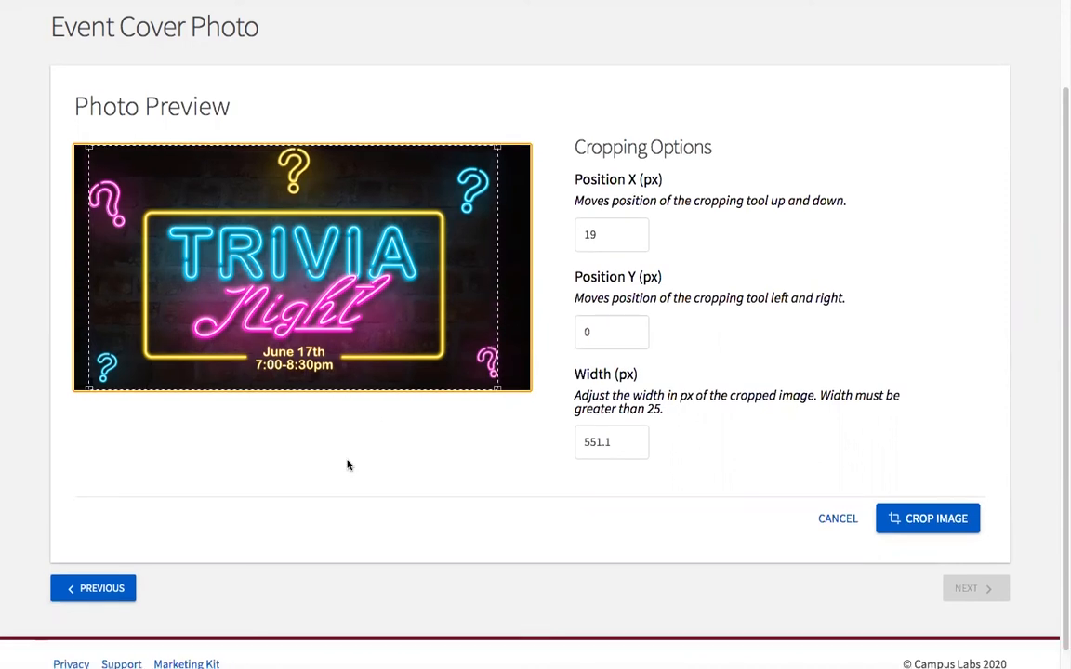
scroll(347, 464, down, 1)
click(970, 503)
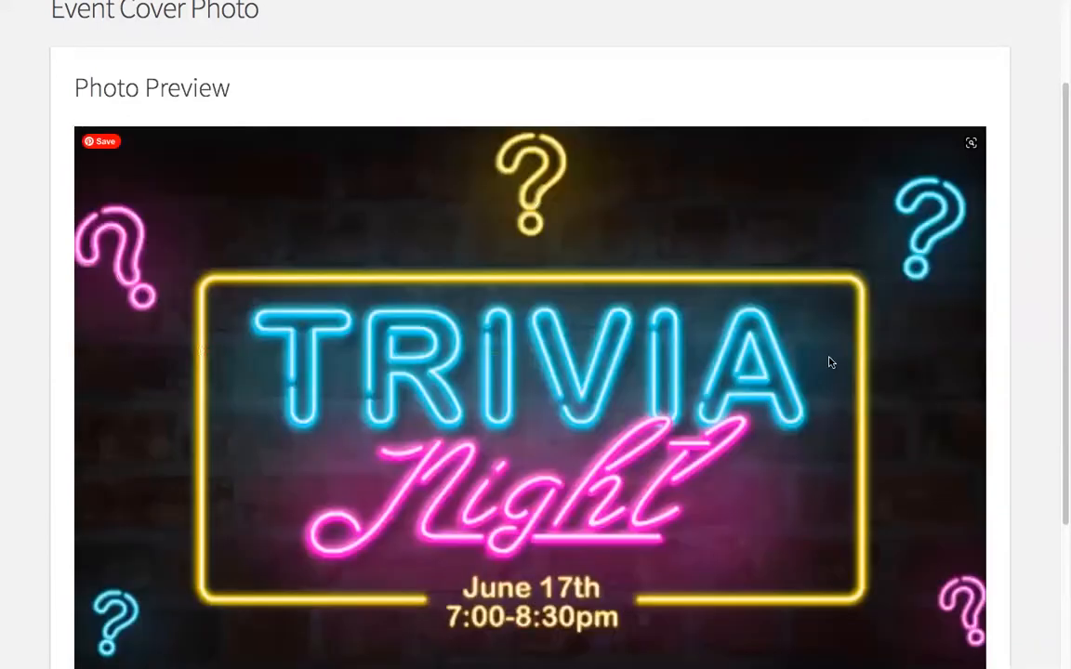
Keep the cropped cover photo and continue to the custom fields instead of completing the submission
scroll(829, 361, down, 3)
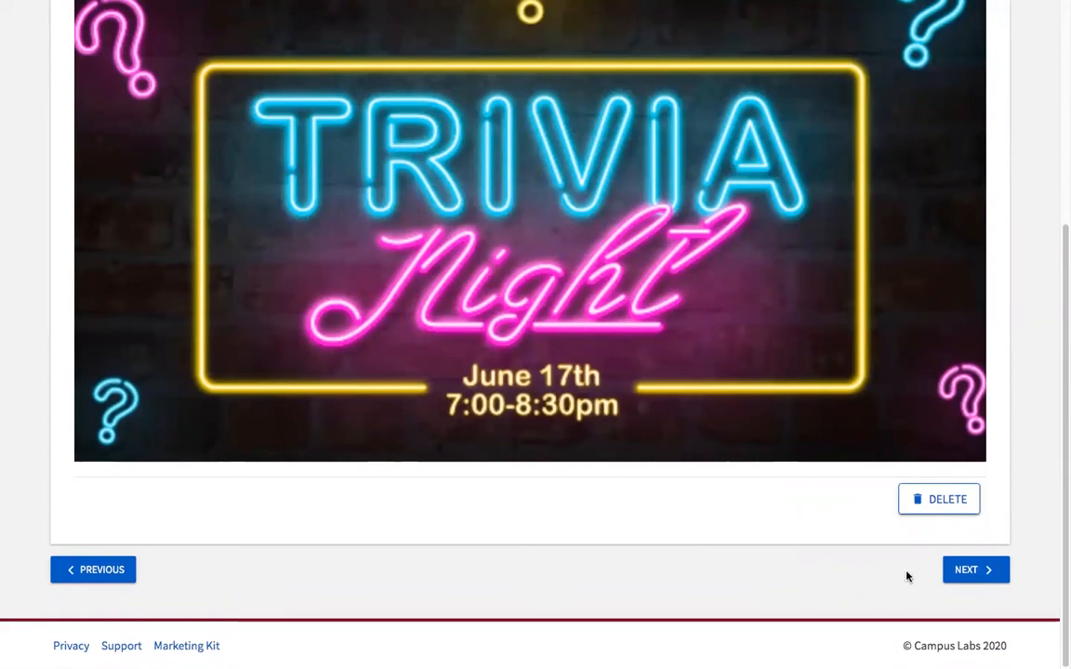
click(974, 570)
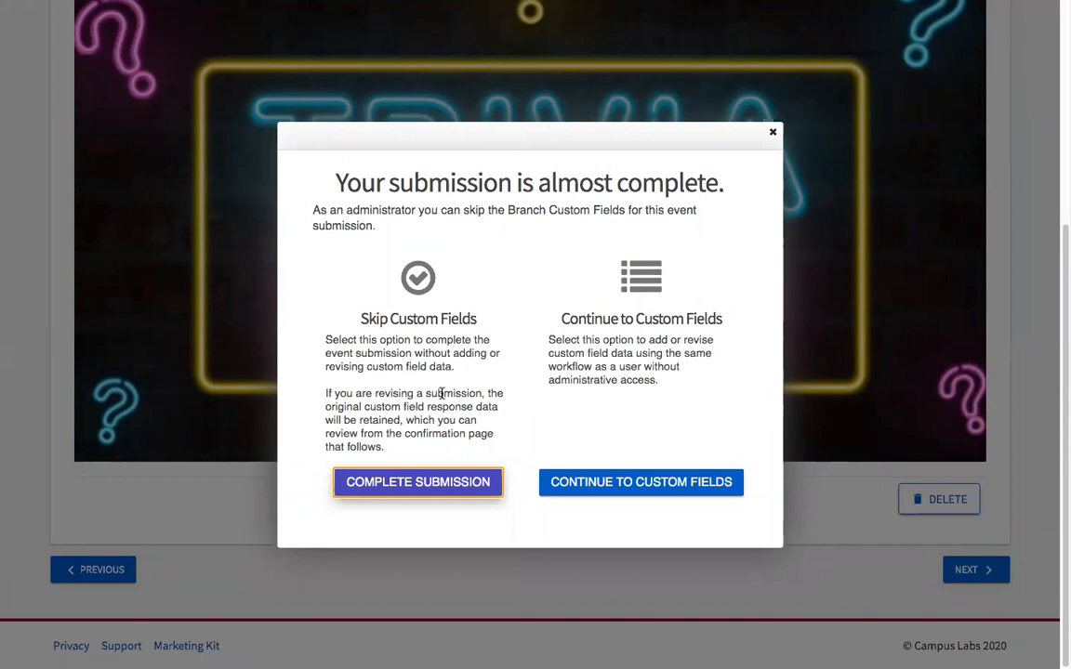
click(641, 485)
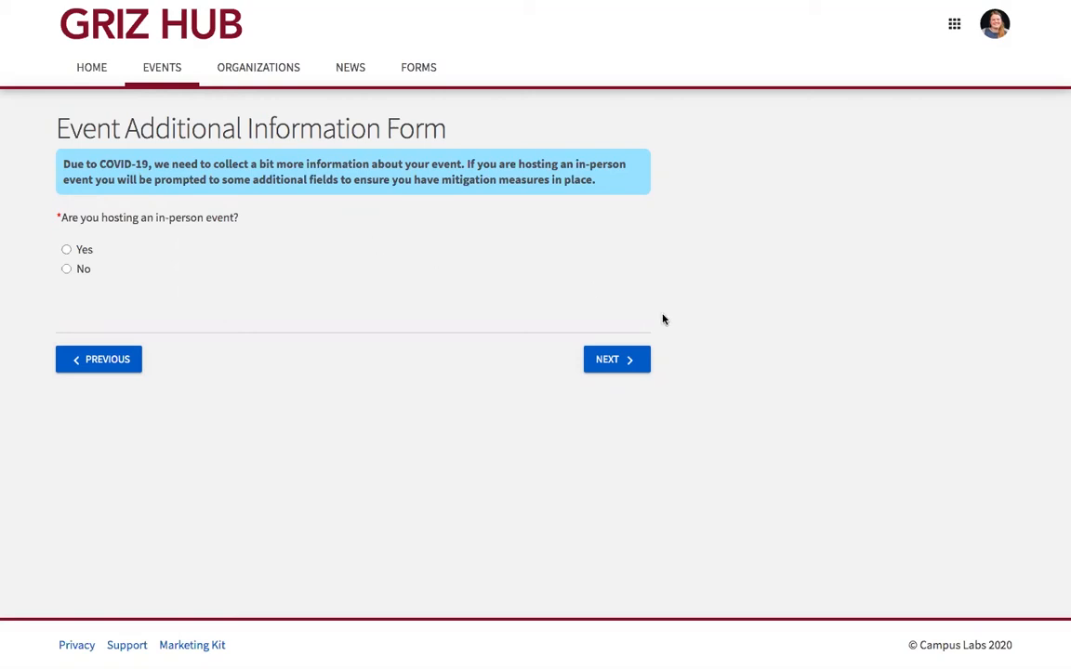
Answer Yes to hosting an in-person event and agree to submit the risk mitigation plan
click(68, 250)
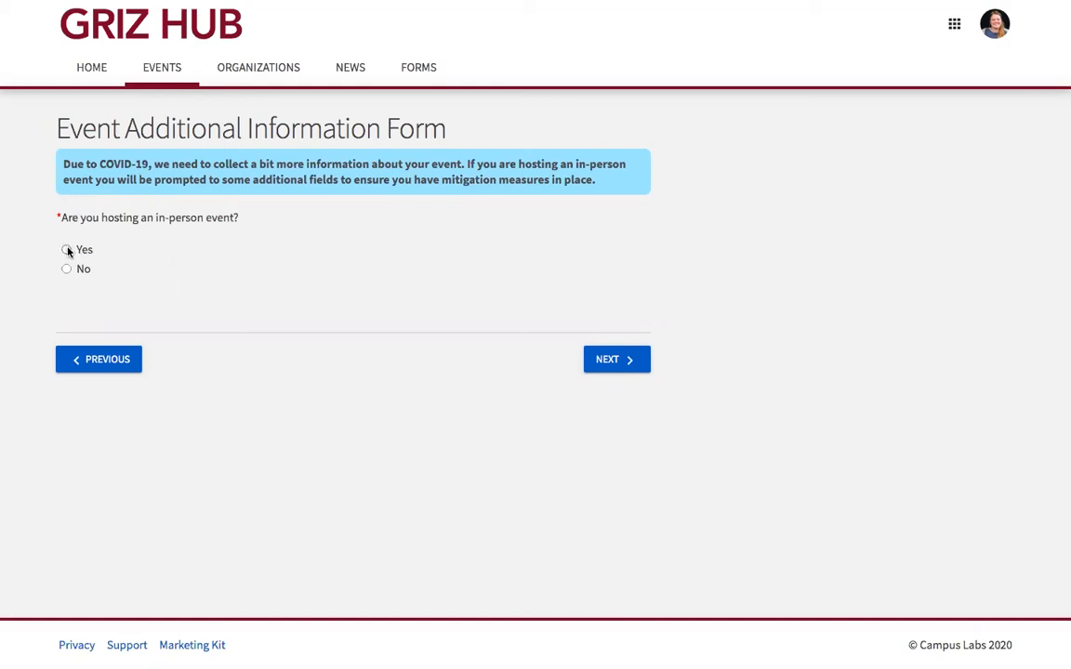
click(612, 362)
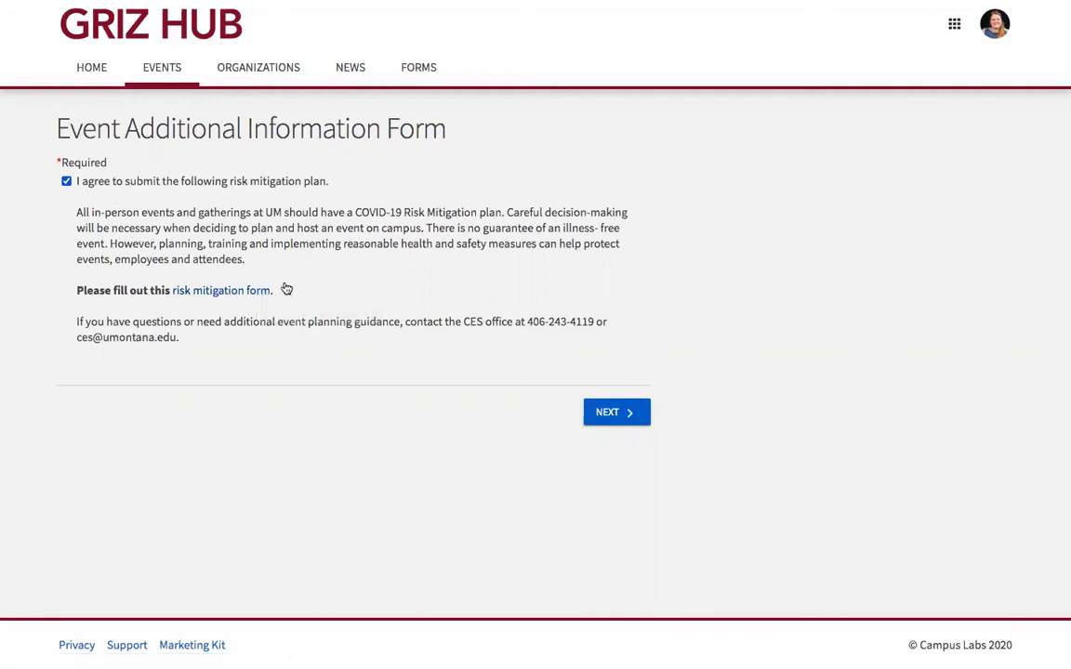
click(612, 411)
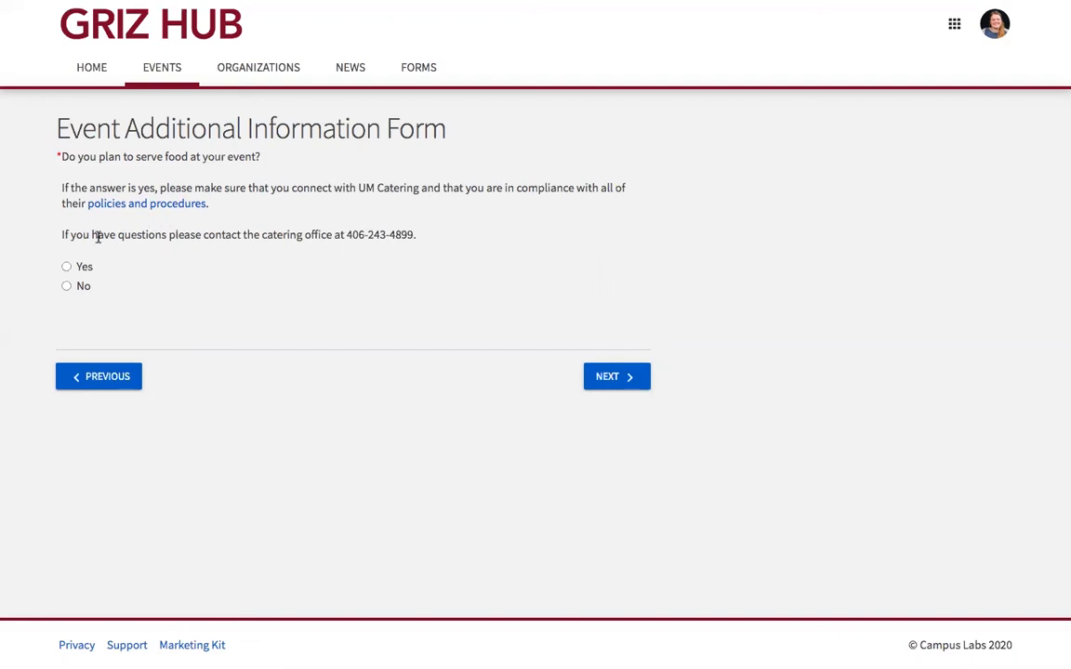
Answer No to both serving food at the event and being a recognized ASUM student group, and continue to the submission review
click(66, 287)
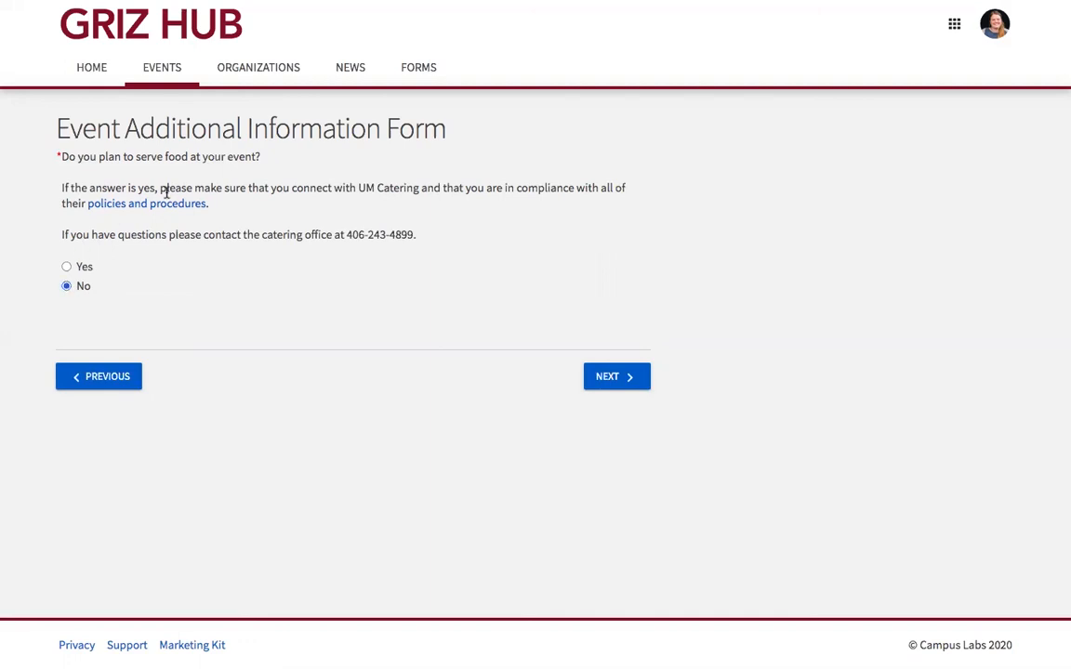
click(624, 378)
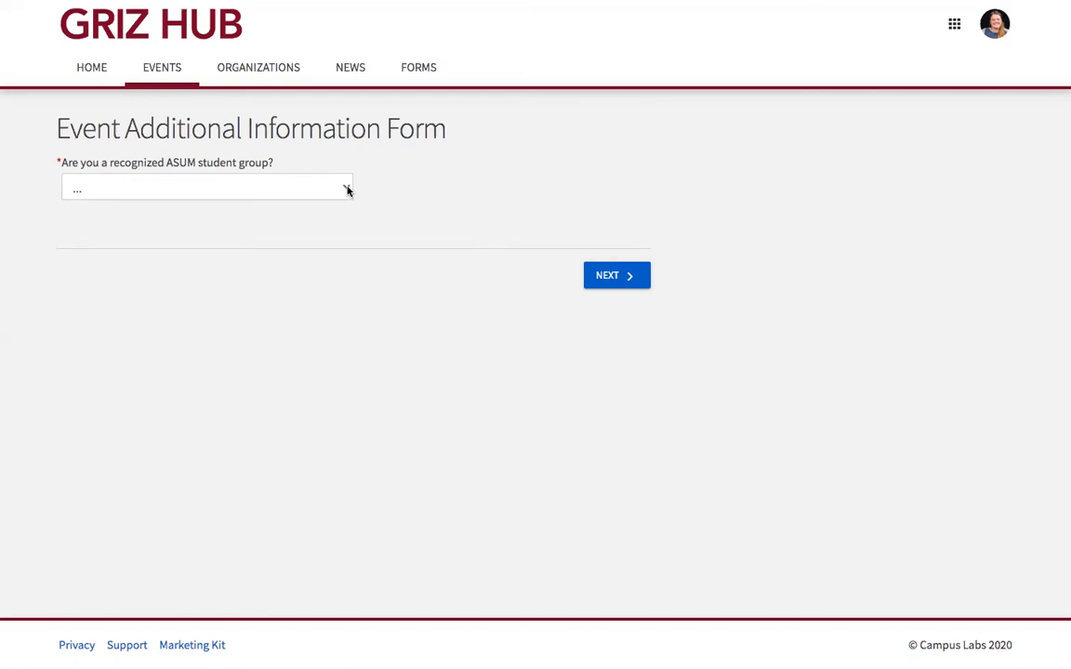
click(347, 190)
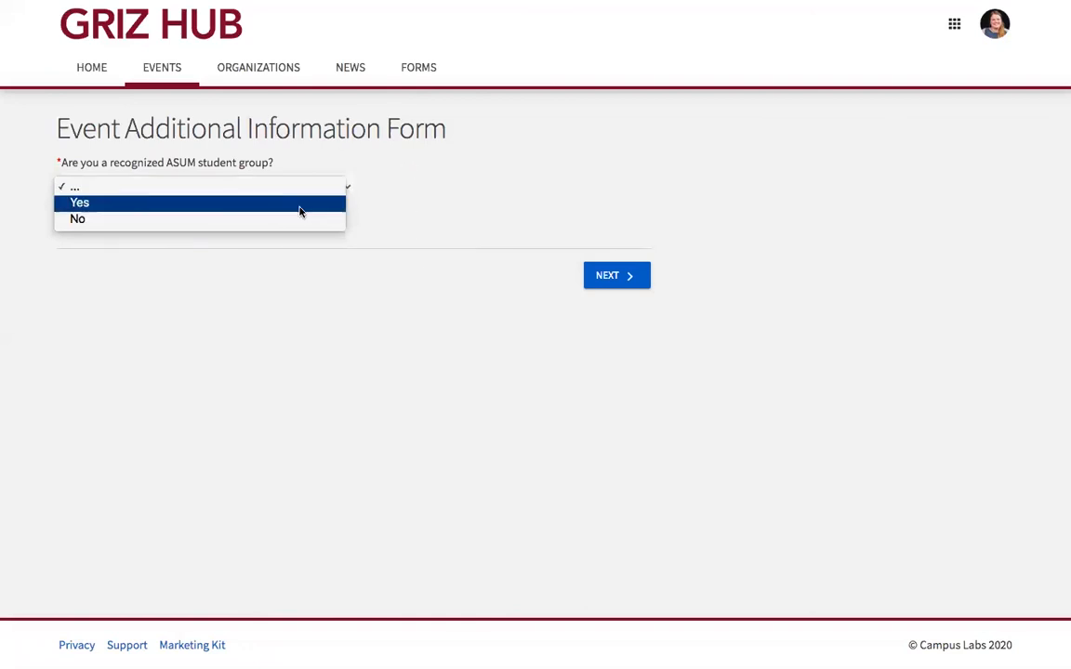
click(298, 218)
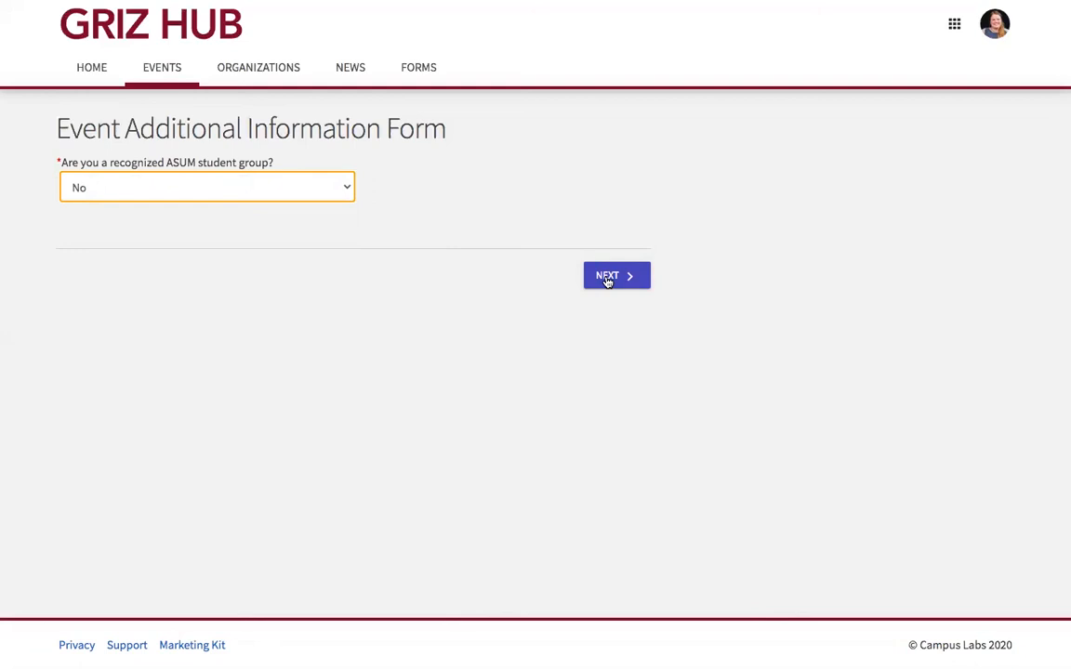
click(607, 278)
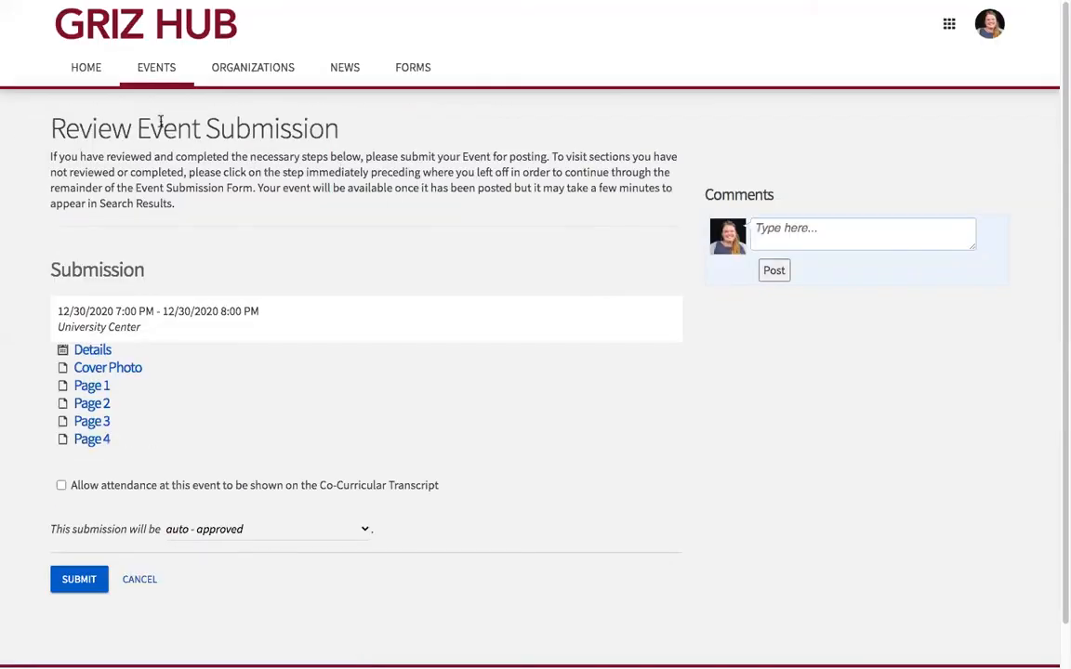
Submit the event with the auto-approved option kept and look over its event details page
scroll(353, 240, down, 2)
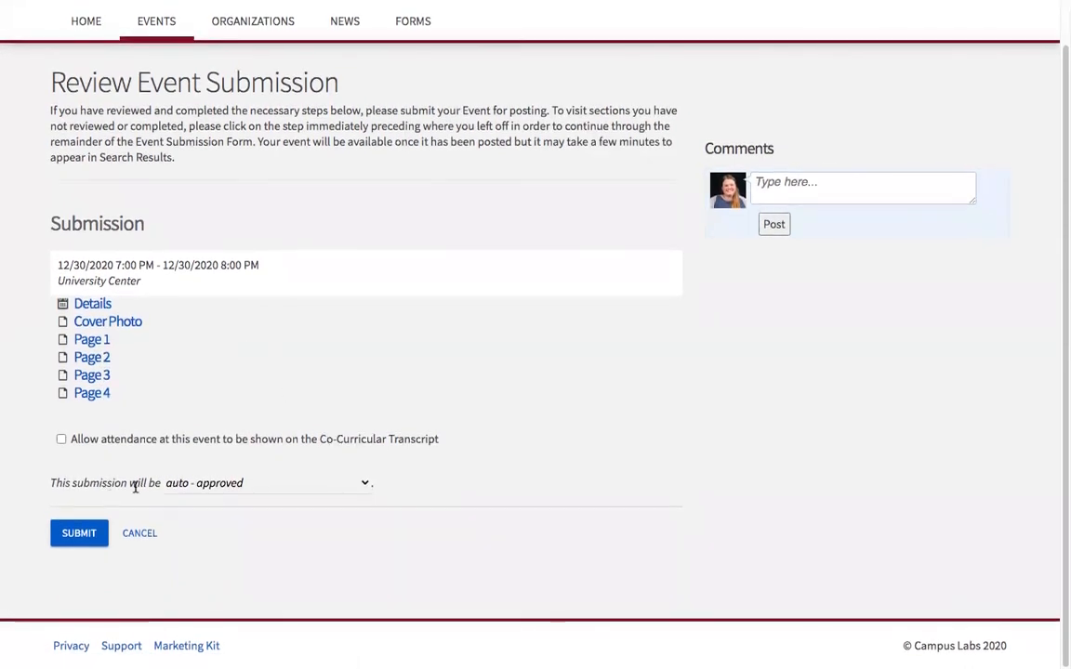
click(234, 484)
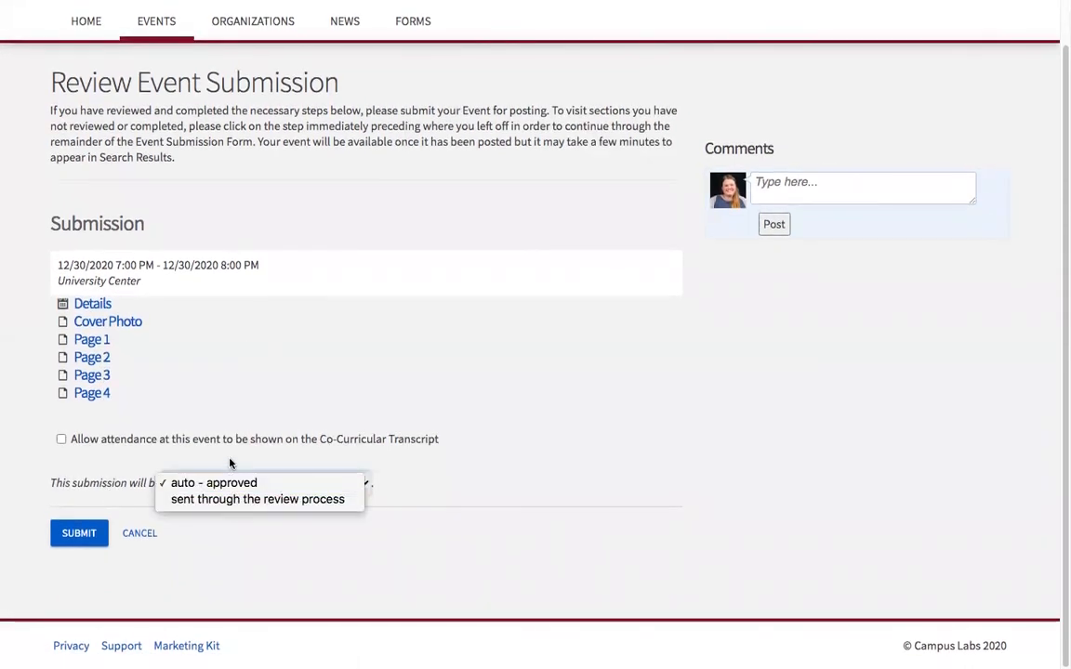
click(230, 461)
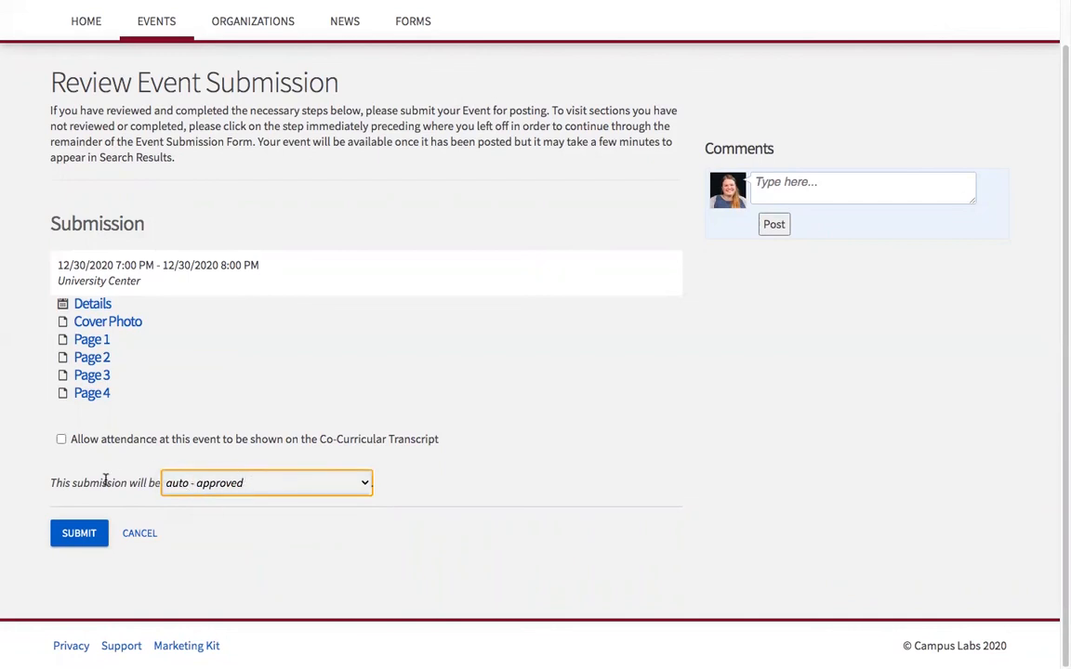
click(86, 533)
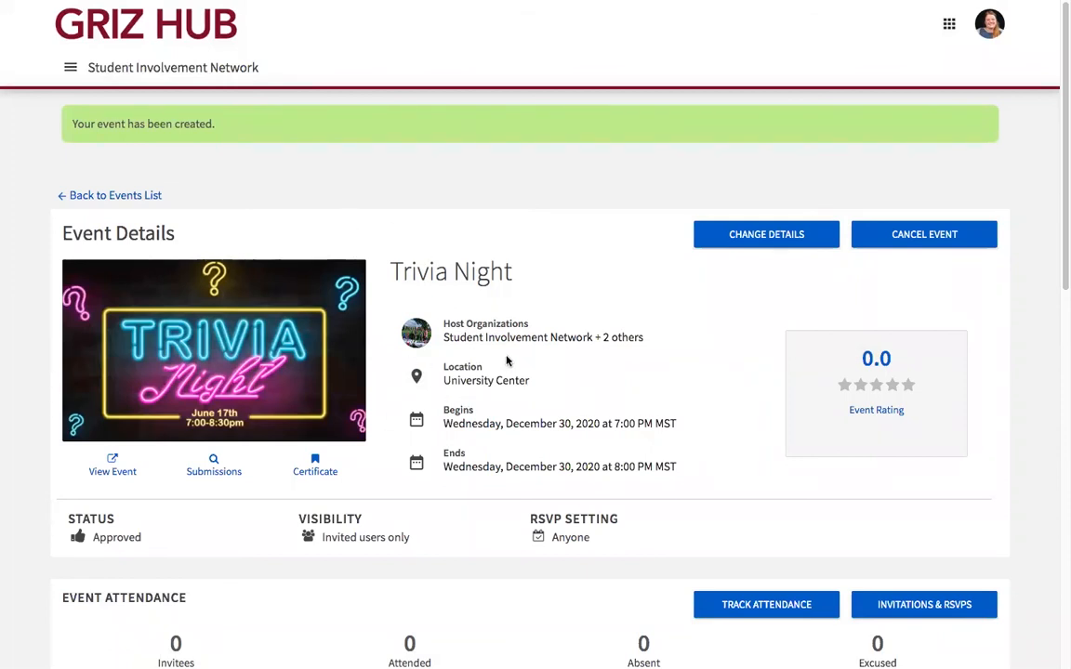
scroll(483, 381, down, 2)
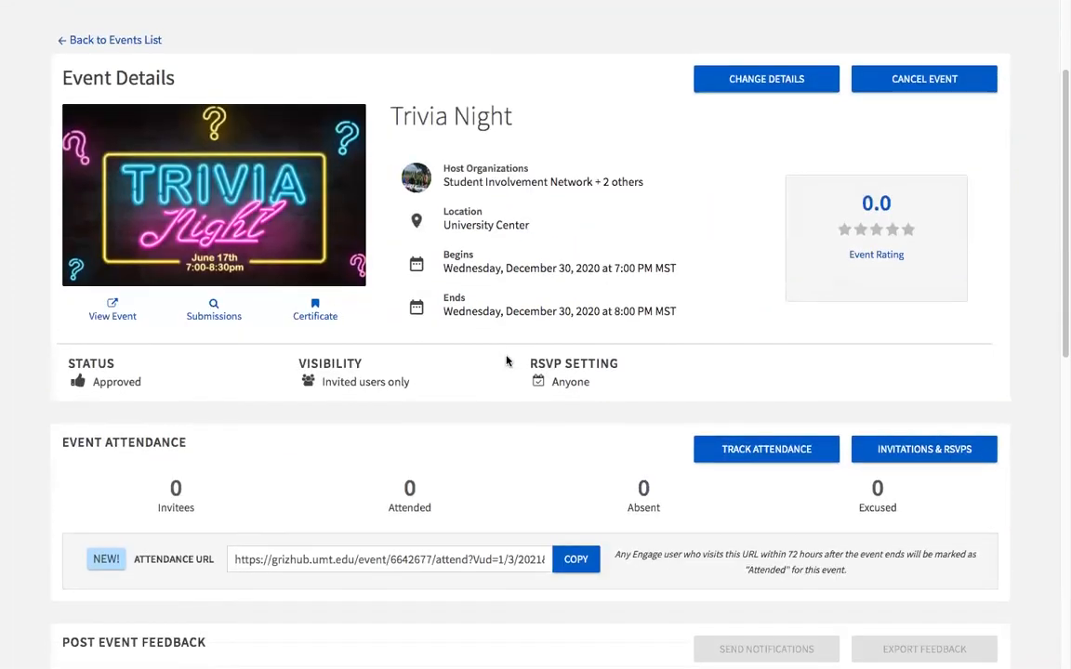
scroll(506, 361, down, 2)
scroll(507, 362, up, 3)
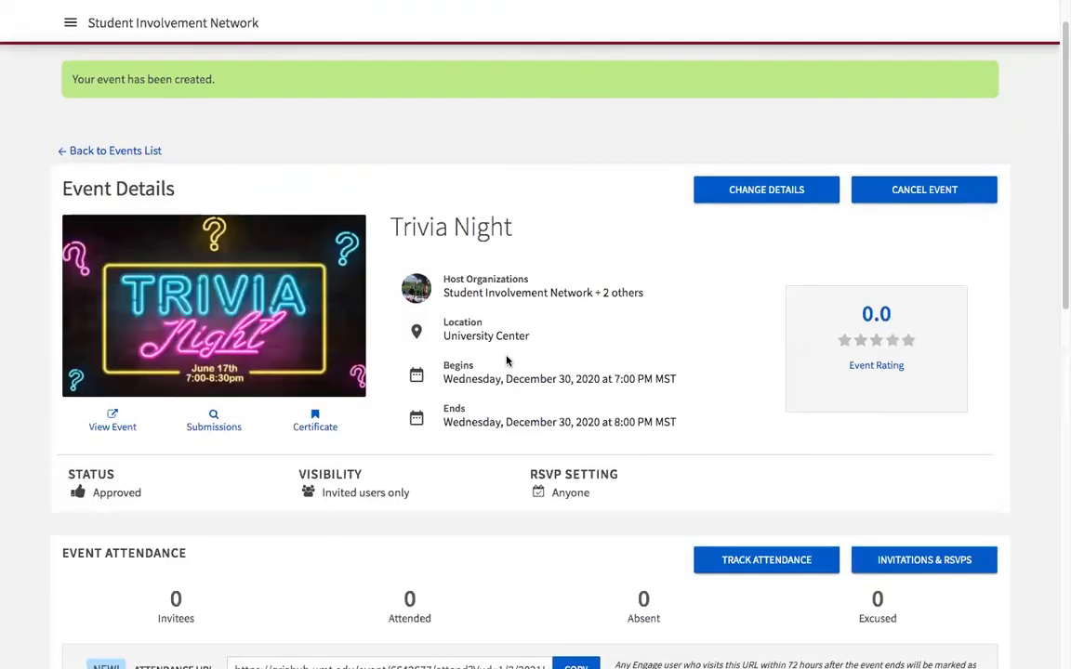